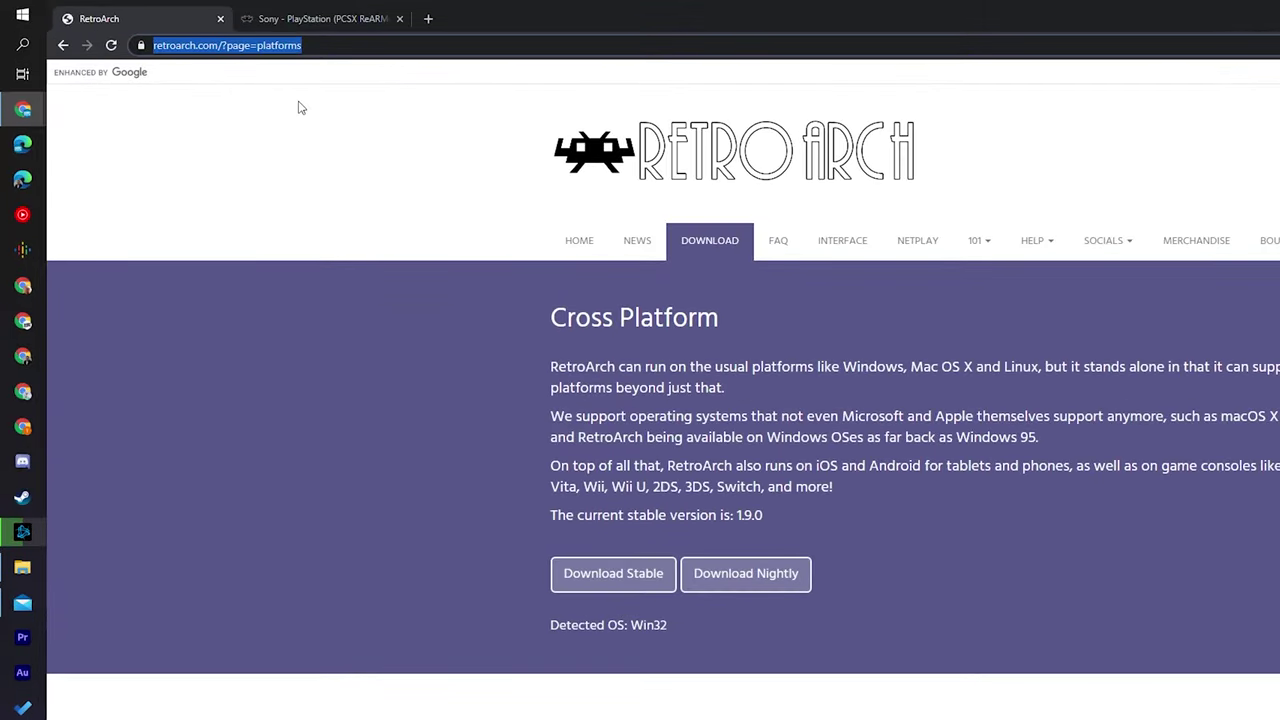
# Highlight the stable release number 1.9.0 on retroarch.com's download page and scroll to the supported platforms.
pyautogui.click(278, 413)
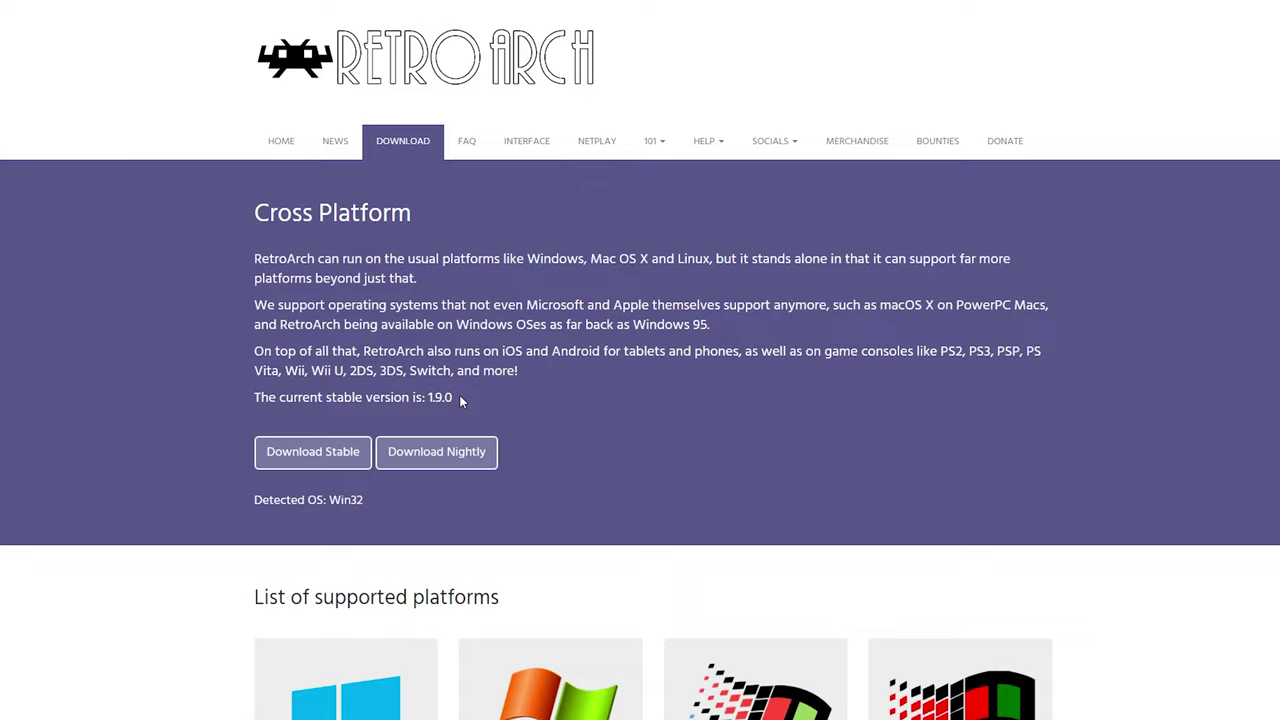
pyautogui.moveTo(459, 397); pyautogui.dragTo(428, 398)
pyautogui.scroll(-4, 1191, 372)
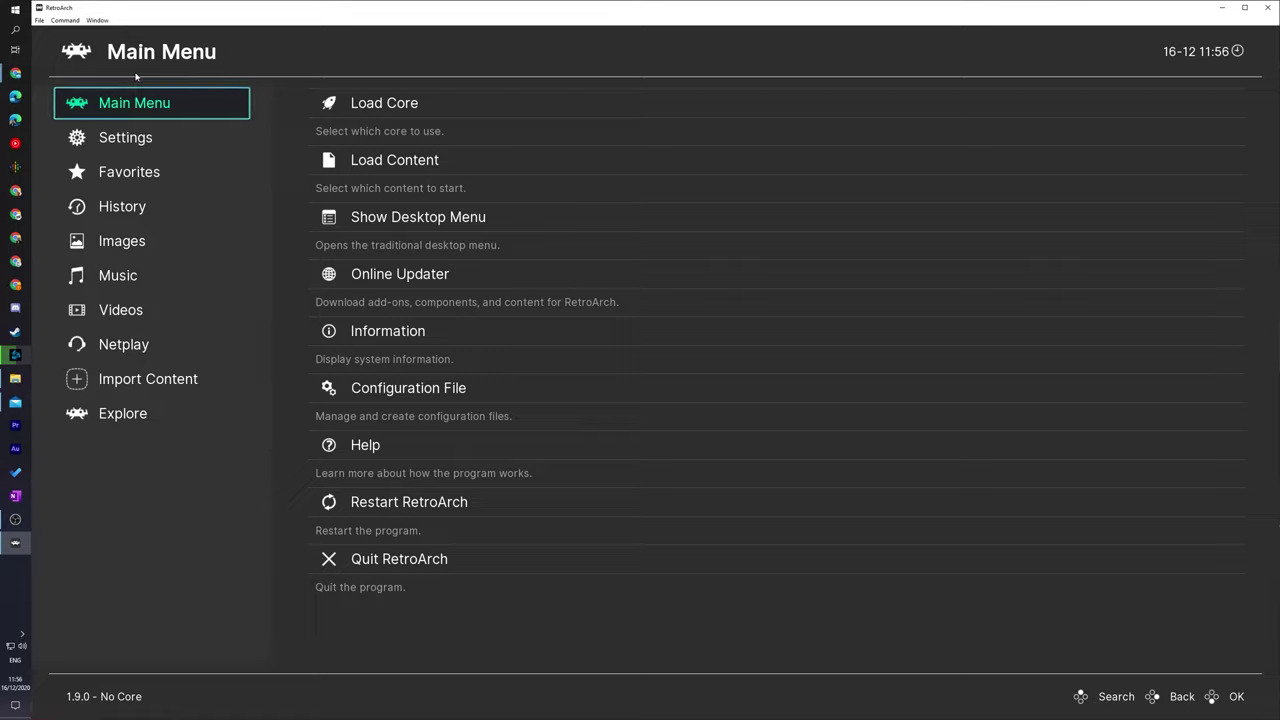
# Go from Load Core into the Download a Core list.
pyautogui.press('Right')
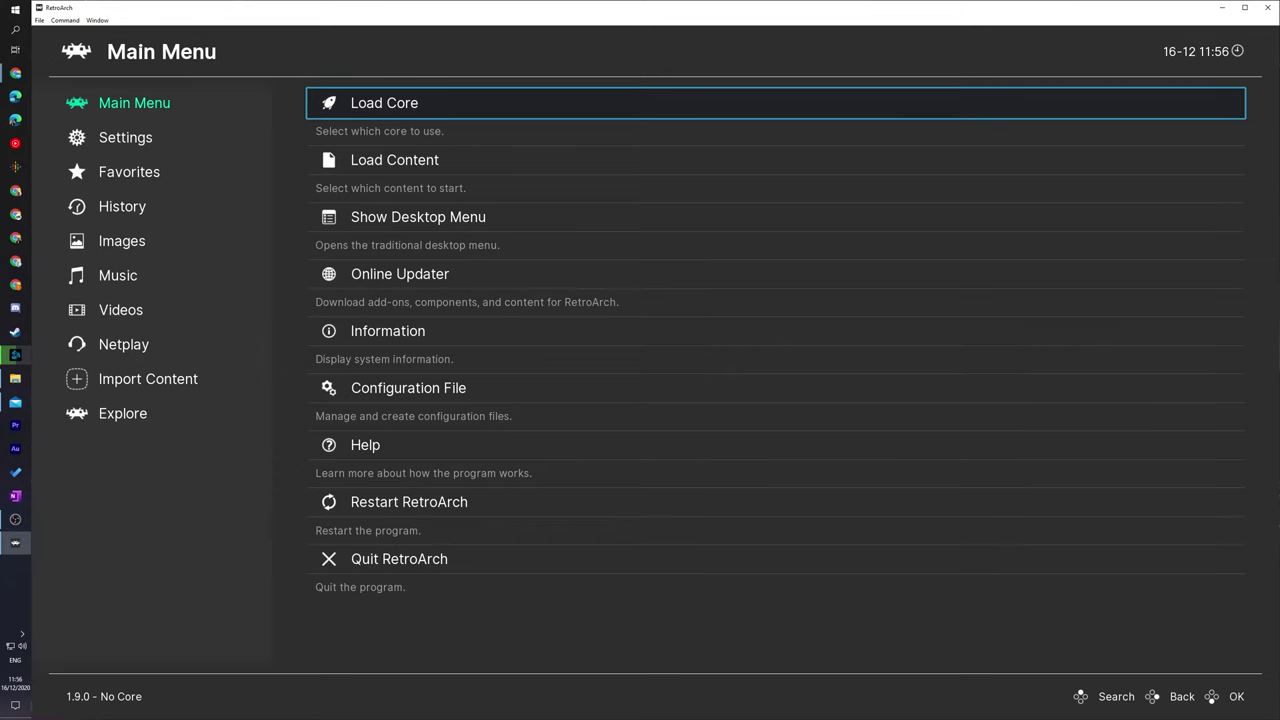
pyautogui.press('Return')
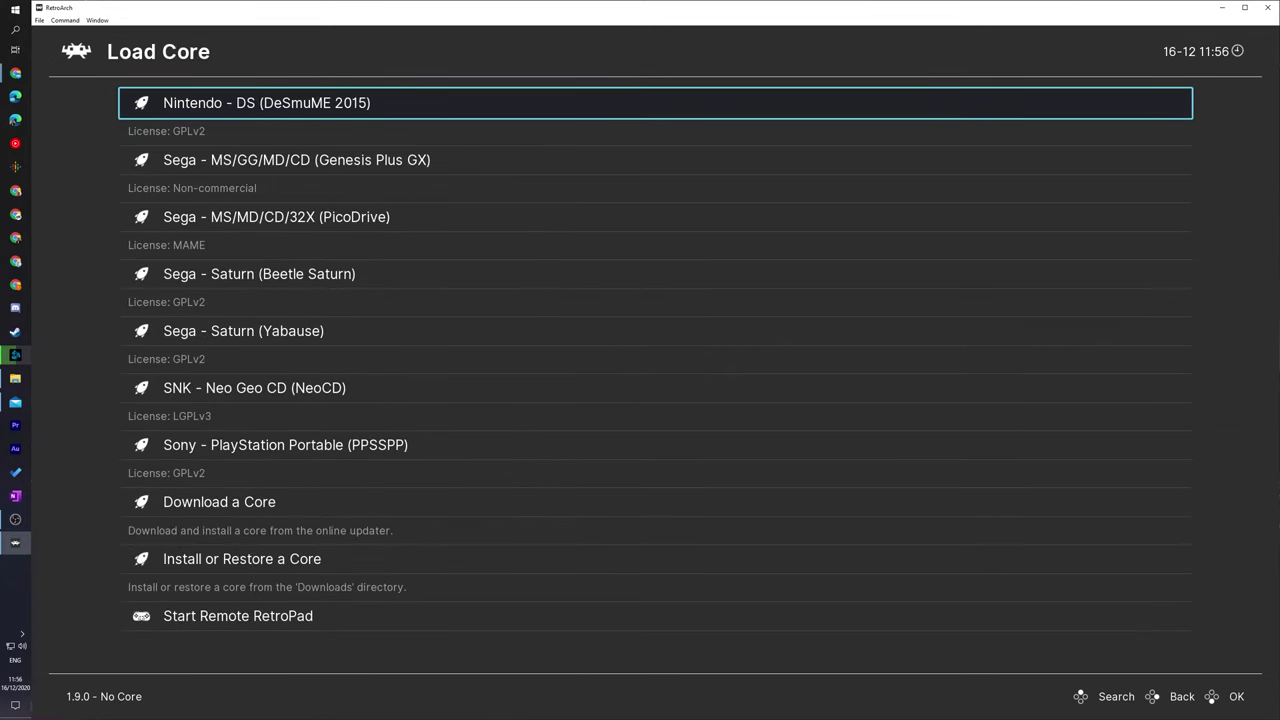
pyautogui.press('Down')
pyautogui.press('Down')
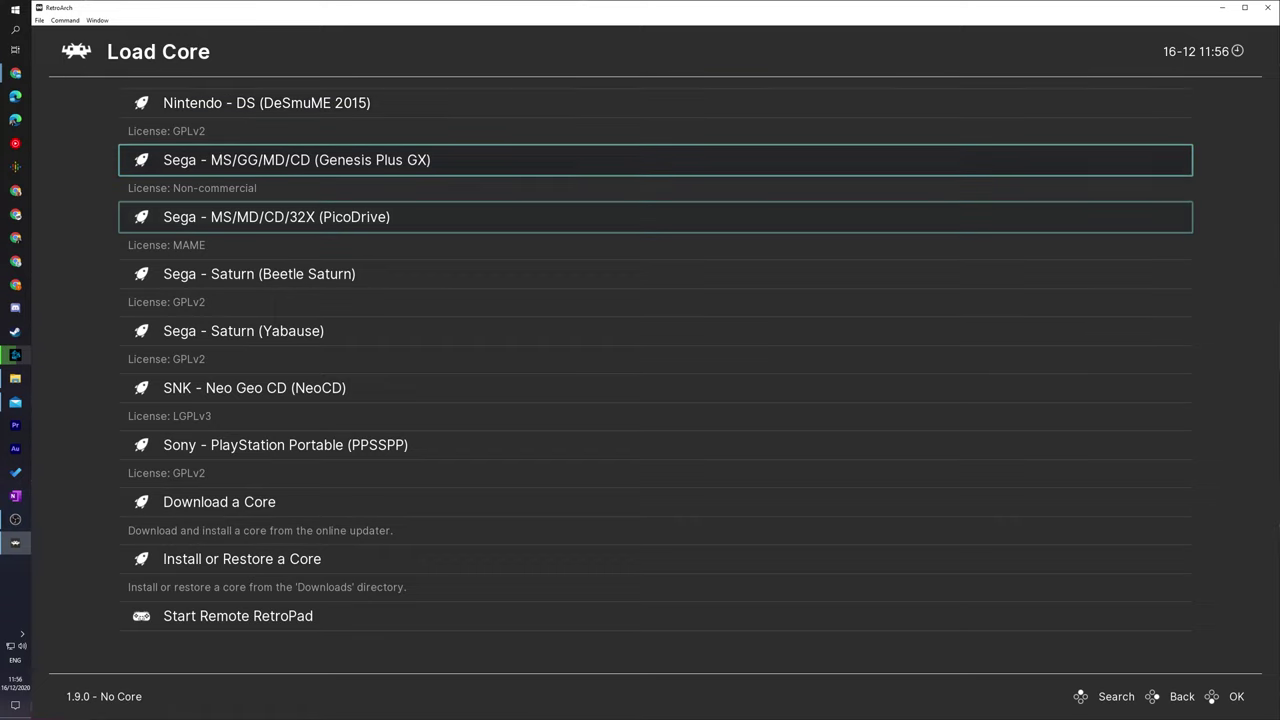
pyautogui.press('Down')
pyautogui.press('Down')
pyautogui.press('Down')
pyautogui.press('Down')
pyautogui.press('Down')
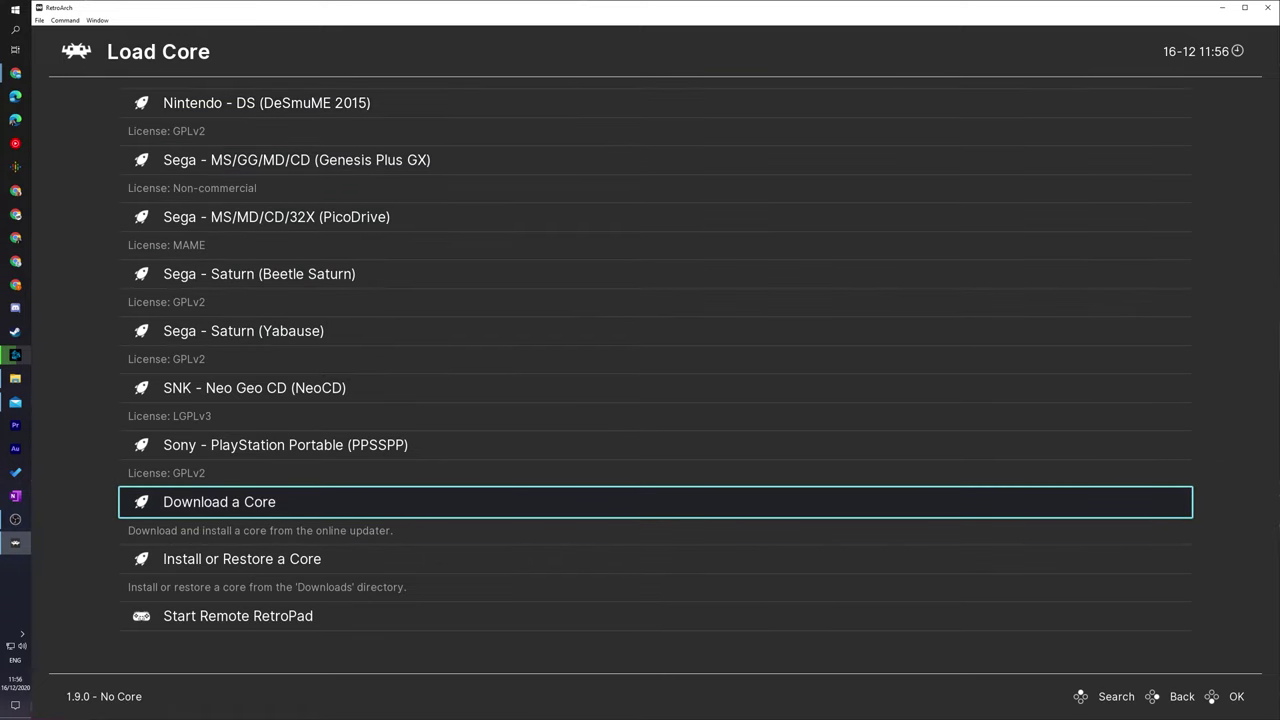
pyautogui.press('Return')
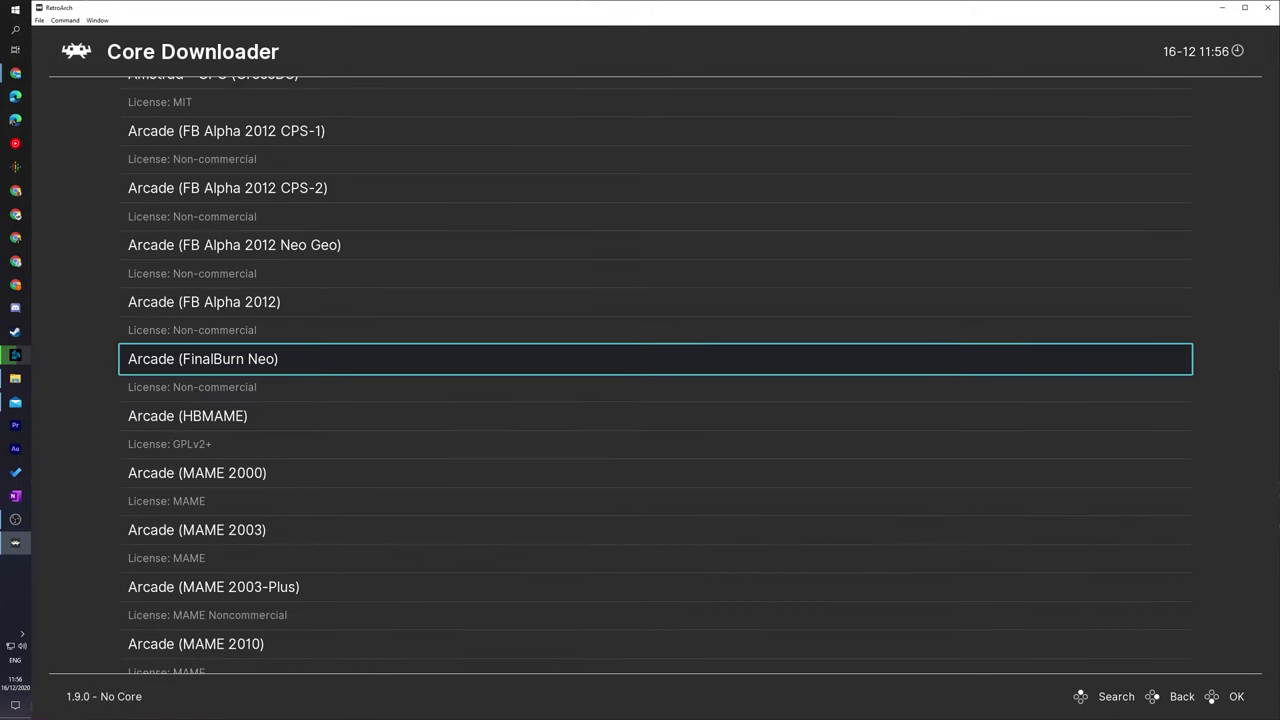
# Find and install the Sony - PlayStation (PCSX ReARMed) core among the PlayStation cores.
pyautogui.press('Right')
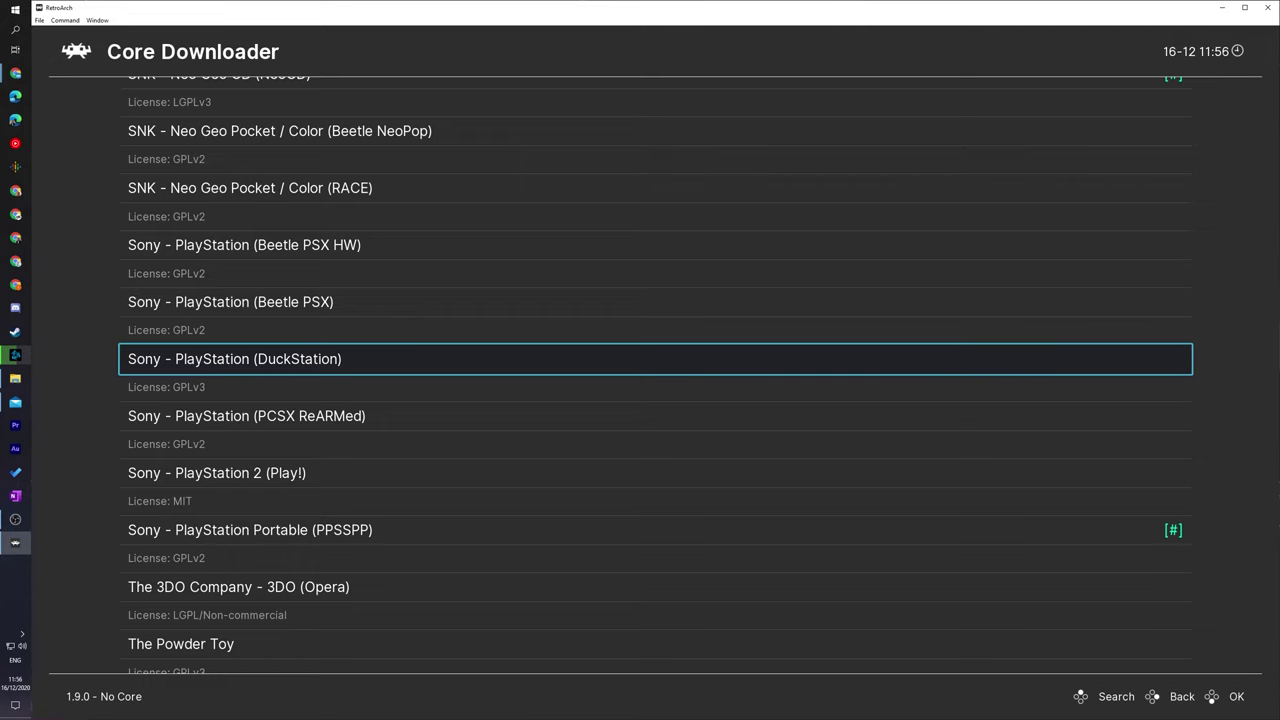
pyautogui.press('Up')
pyautogui.press('Up')
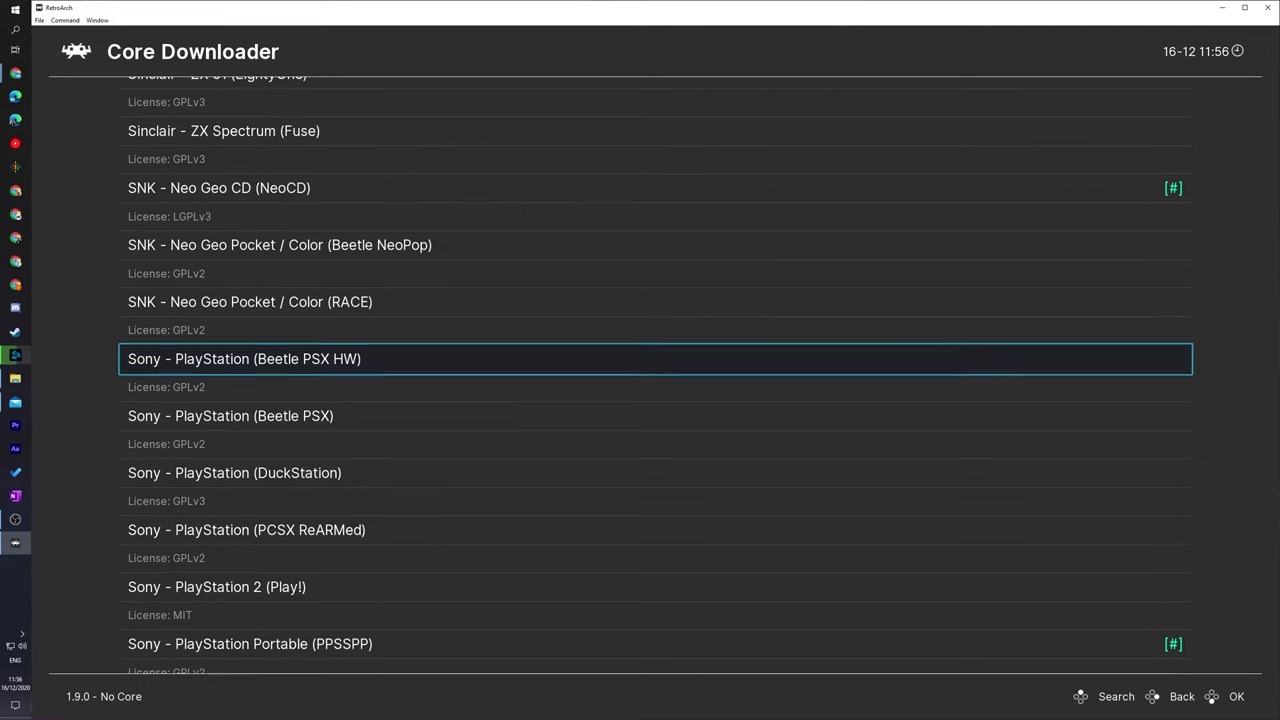
pyautogui.press('Down')
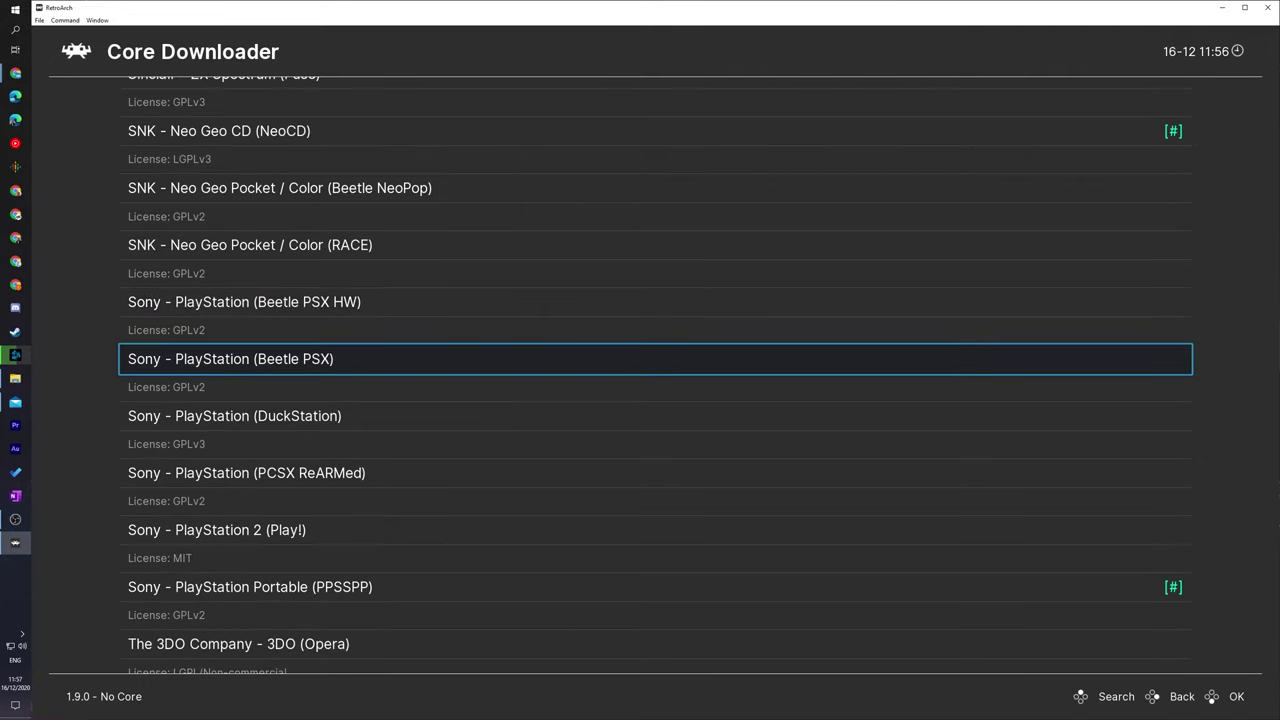
pyautogui.press('Down')
pyautogui.press('Down')
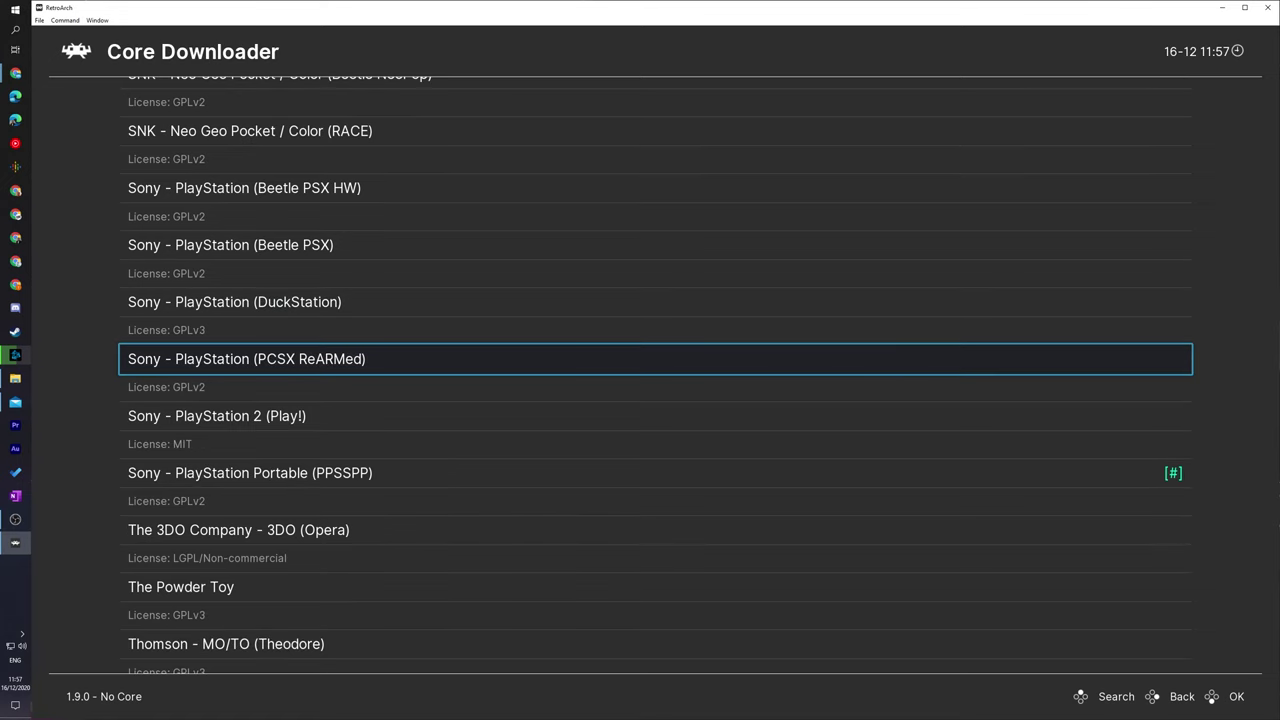
pyautogui.press('Up')
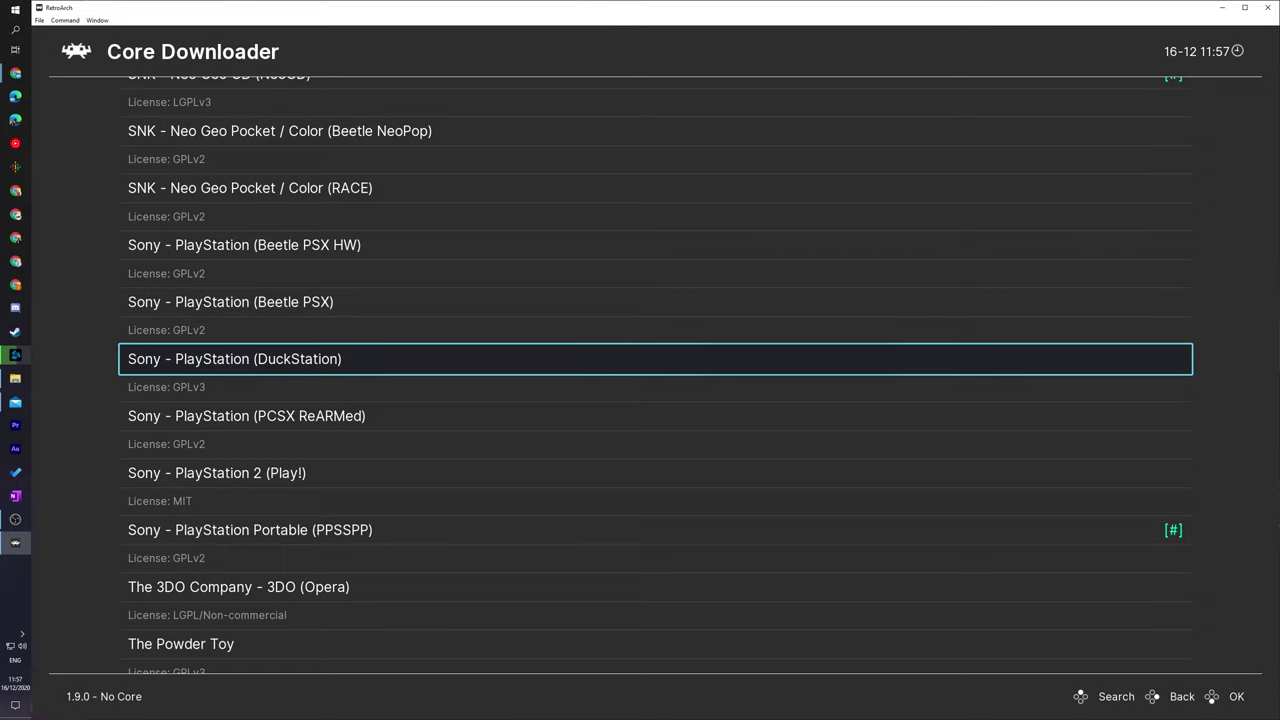
pyautogui.press('Down')
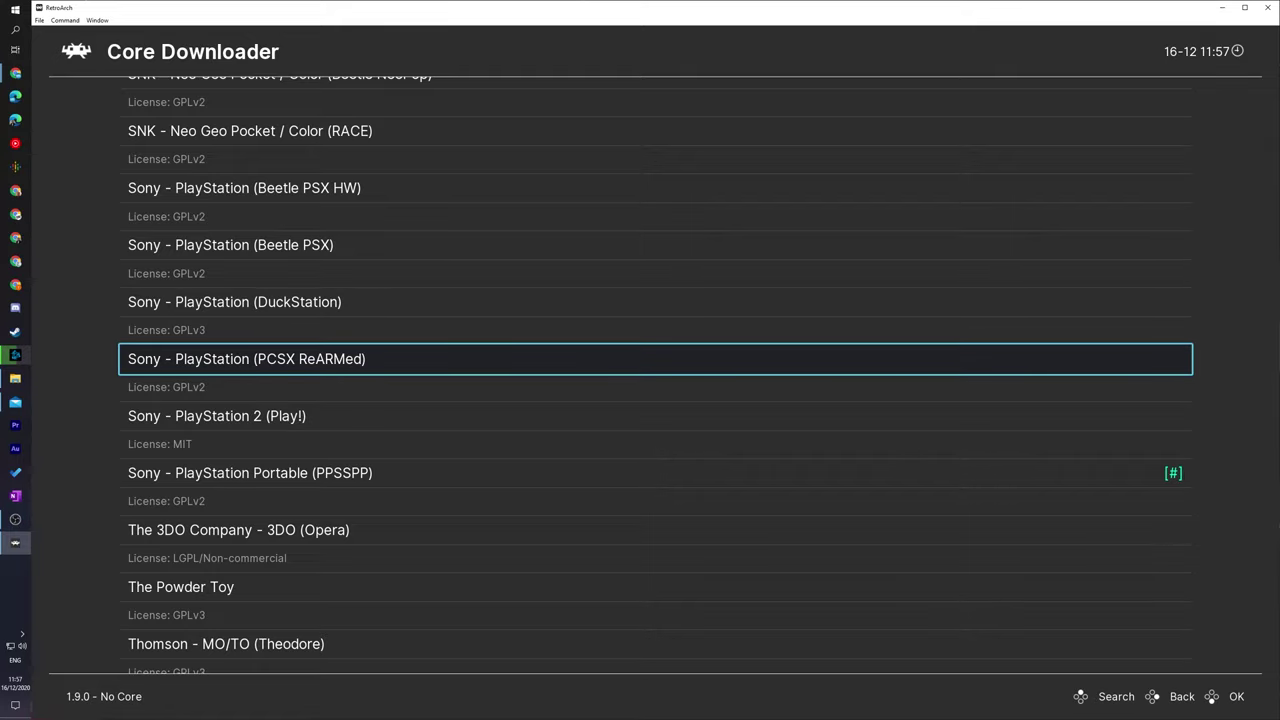
pyautogui.press('Return')
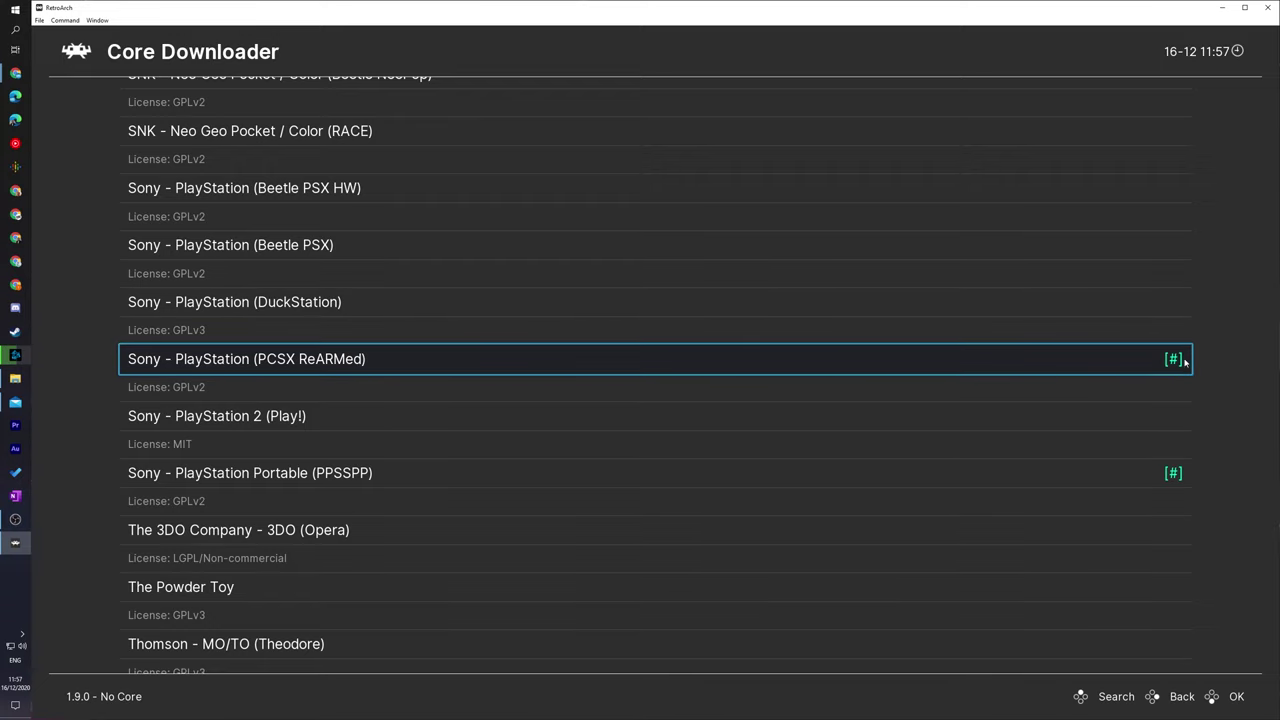
# Return to RetroArch's main menu and switch to the PCSX ReARMed docs in Chrome.
pyautogui.press('BackSpace')
pyautogui.press('BackSpace')
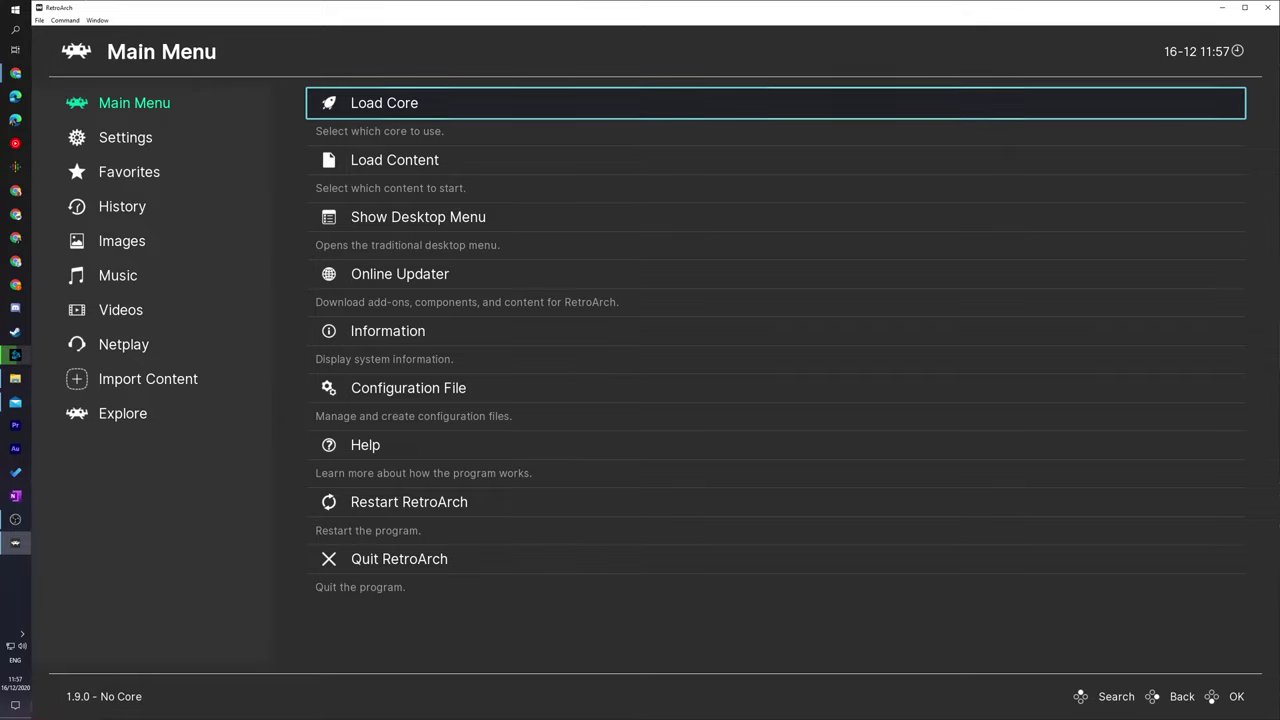
pyautogui.press('Up')
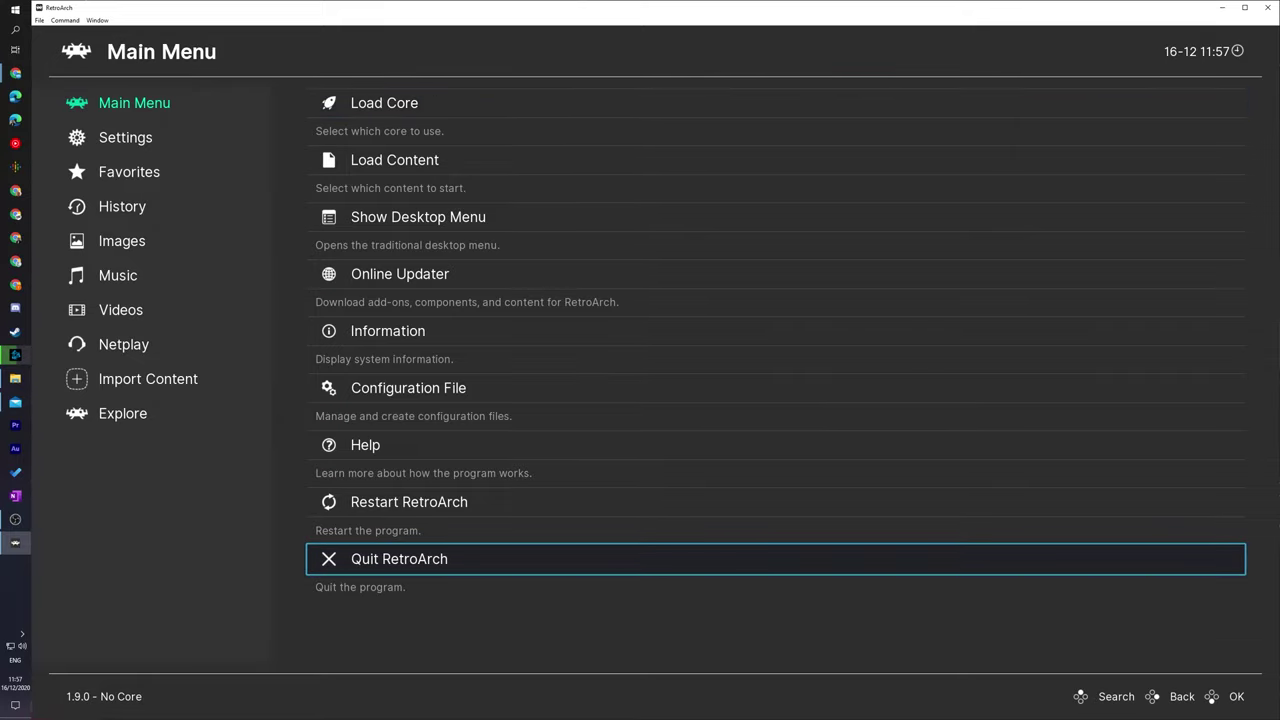
pyautogui.press('Down')
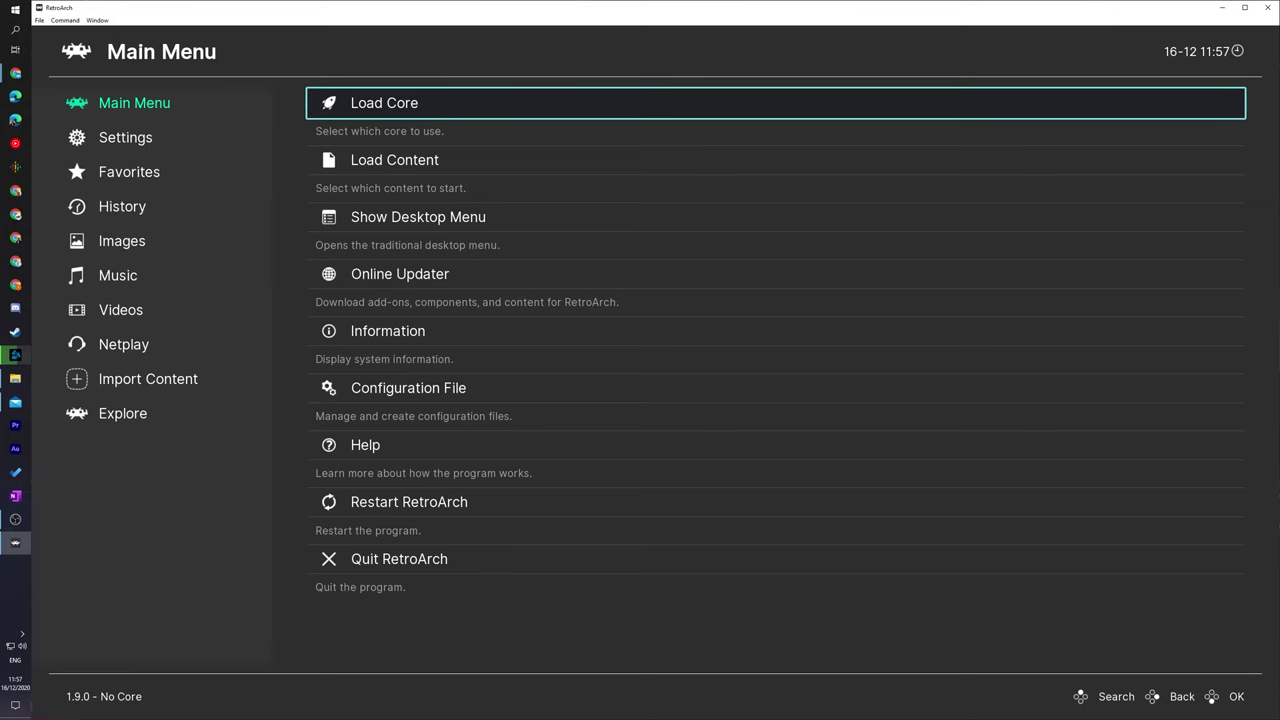
pyautogui.hotkey('alt', 'Tab')
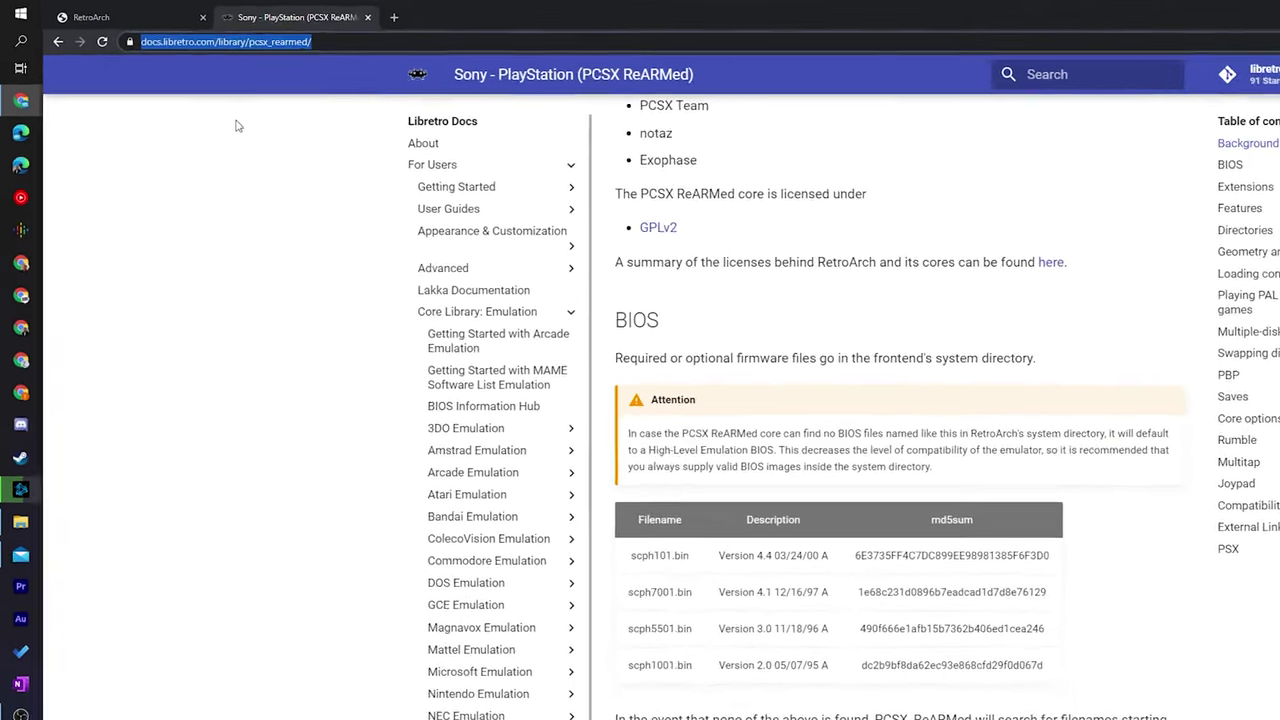
# Review the PCSX ReARMed BIOS section and its Attention note on missing BIOS files, then return to RetroArch.
pyautogui.scroll(1, 171, 91)
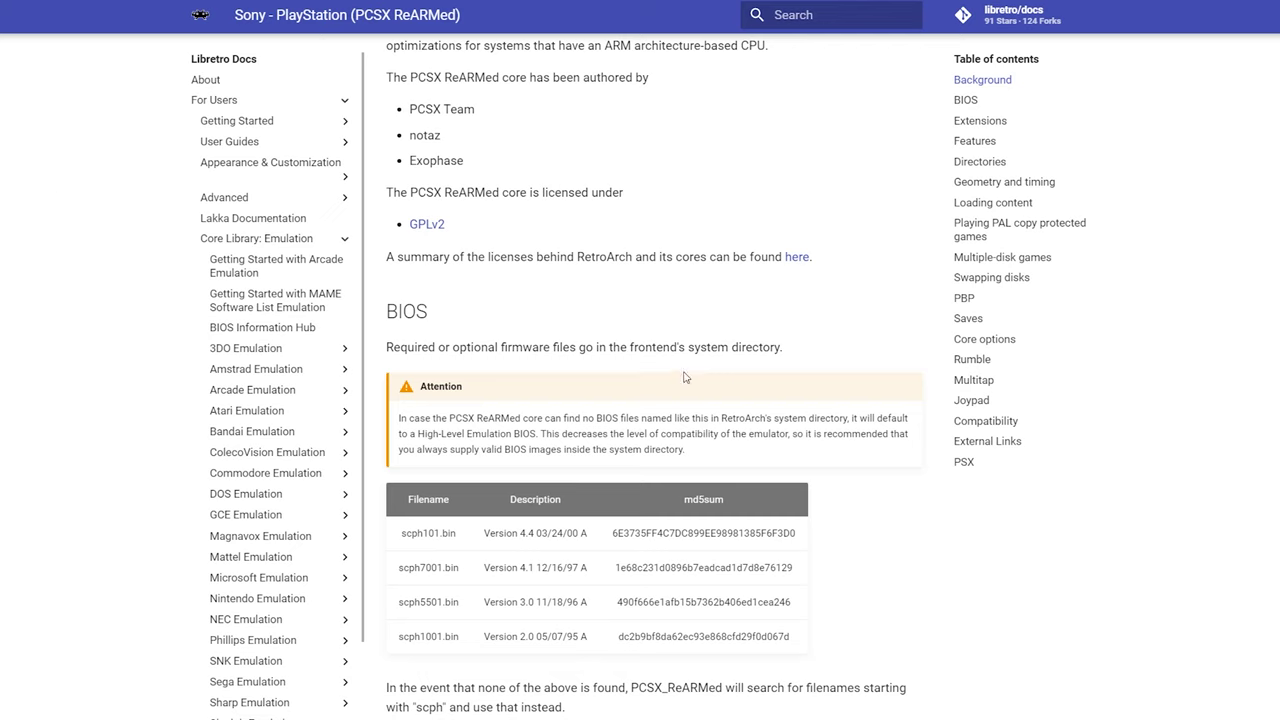
pyautogui.scroll(-1, 600, 350)
pyautogui.moveTo(389, 246); pyautogui.dragTo(827, 508)
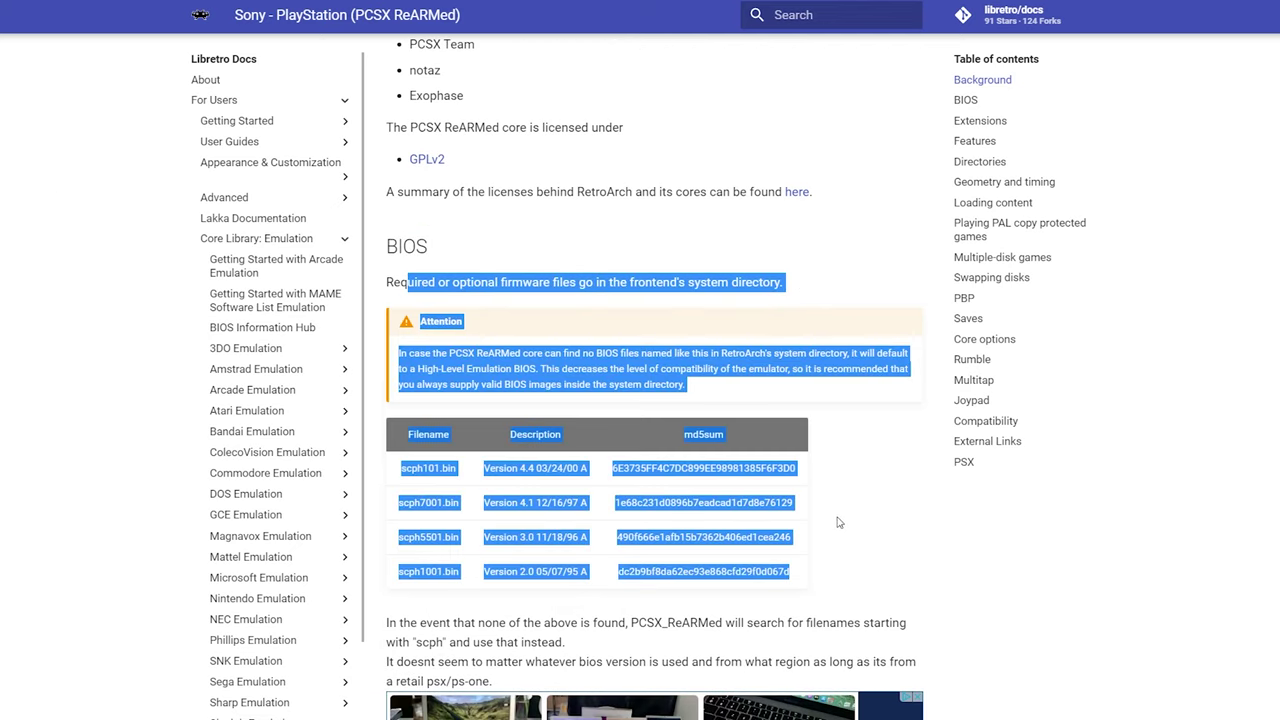
pyautogui.click(543, 353)
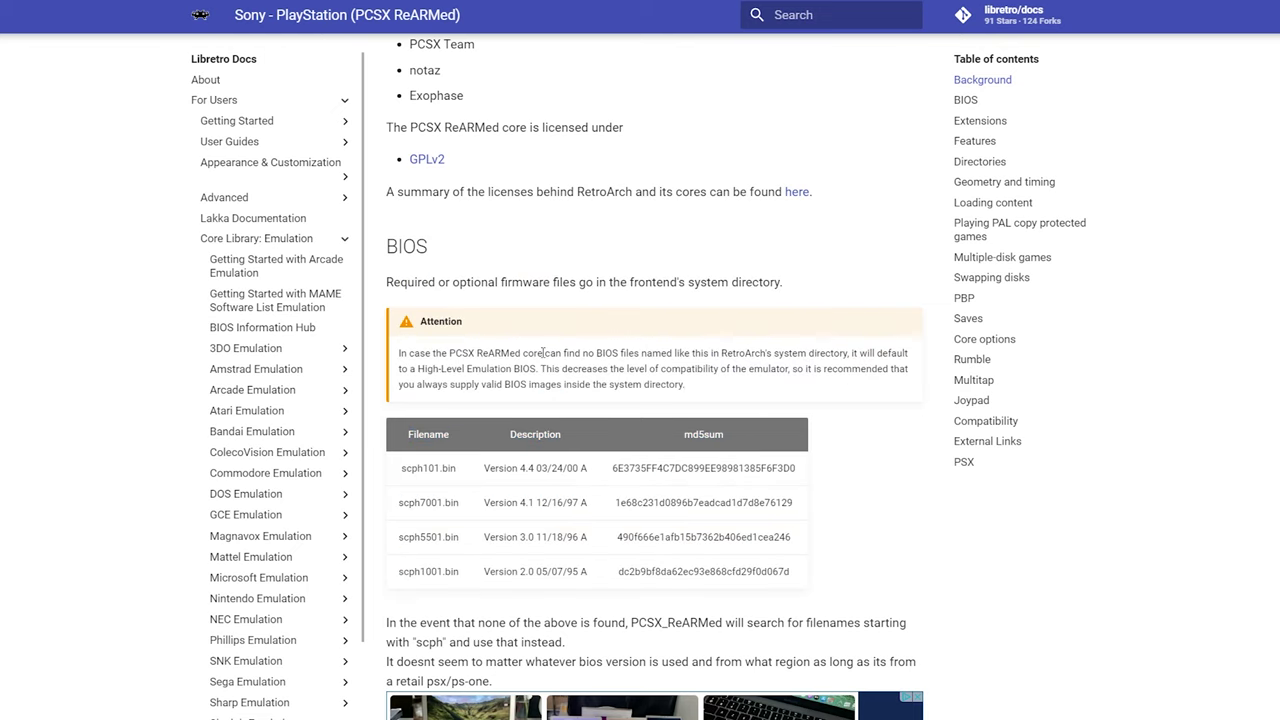
pyautogui.tripleClick(543, 353)
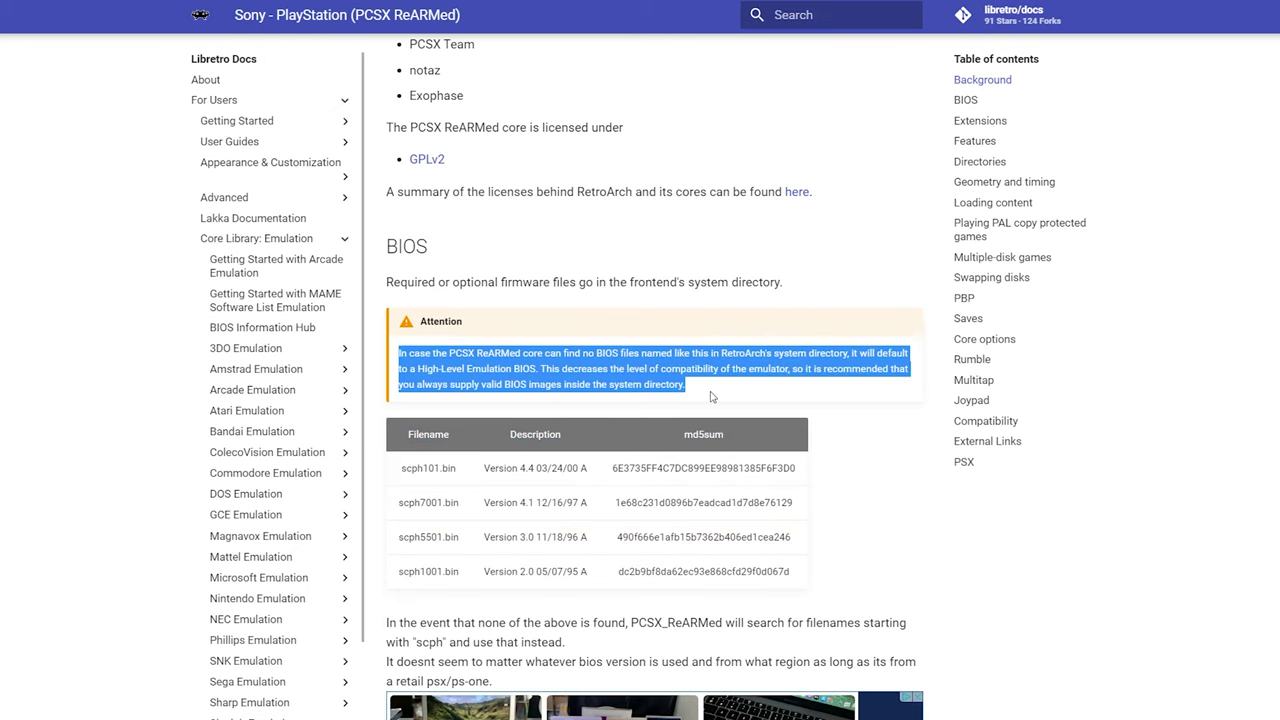
pyautogui.click(483, 388)
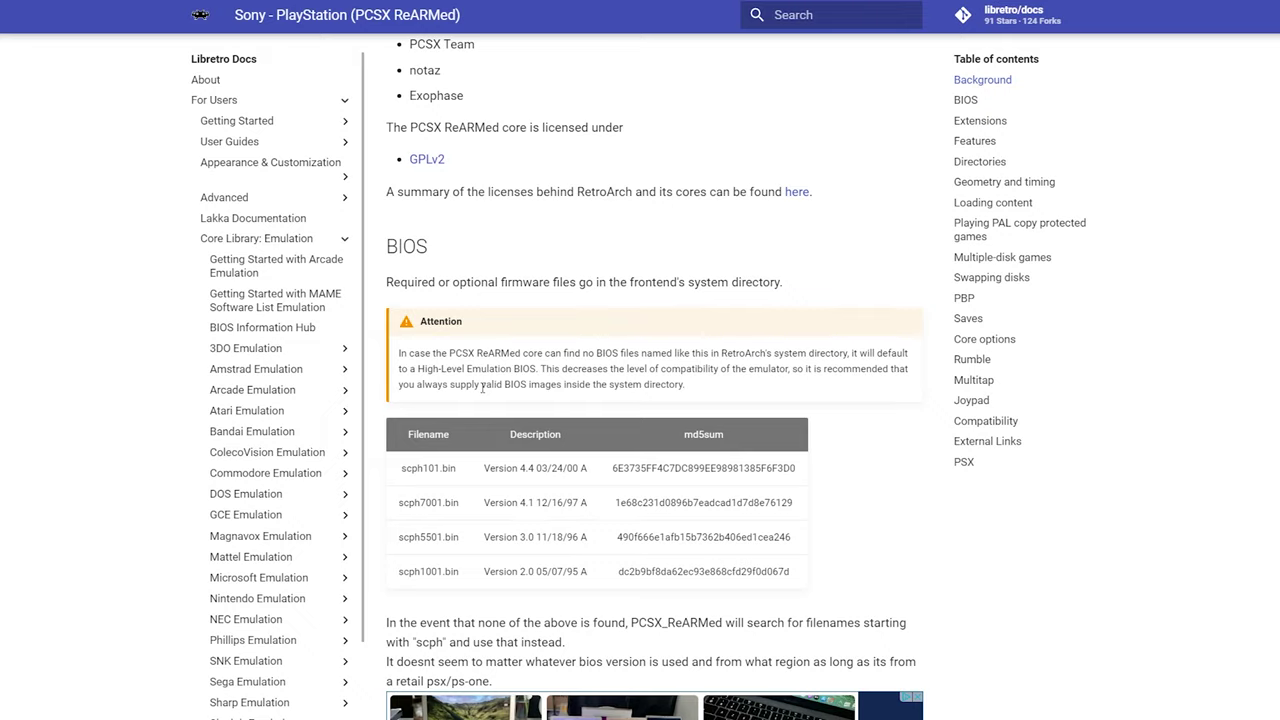
pyautogui.moveTo(688, 388); pyautogui.dragTo(396, 355)
pyautogui.click(743, 539)
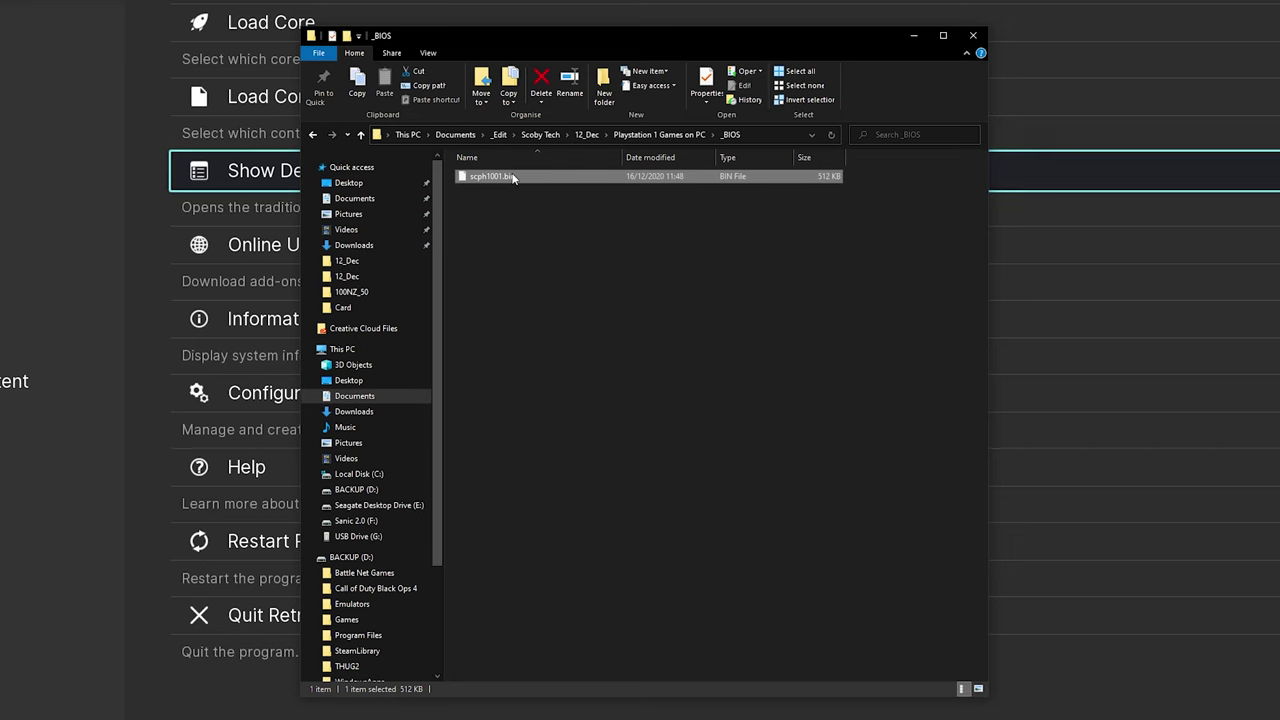
pyautogui.click(506, 200)
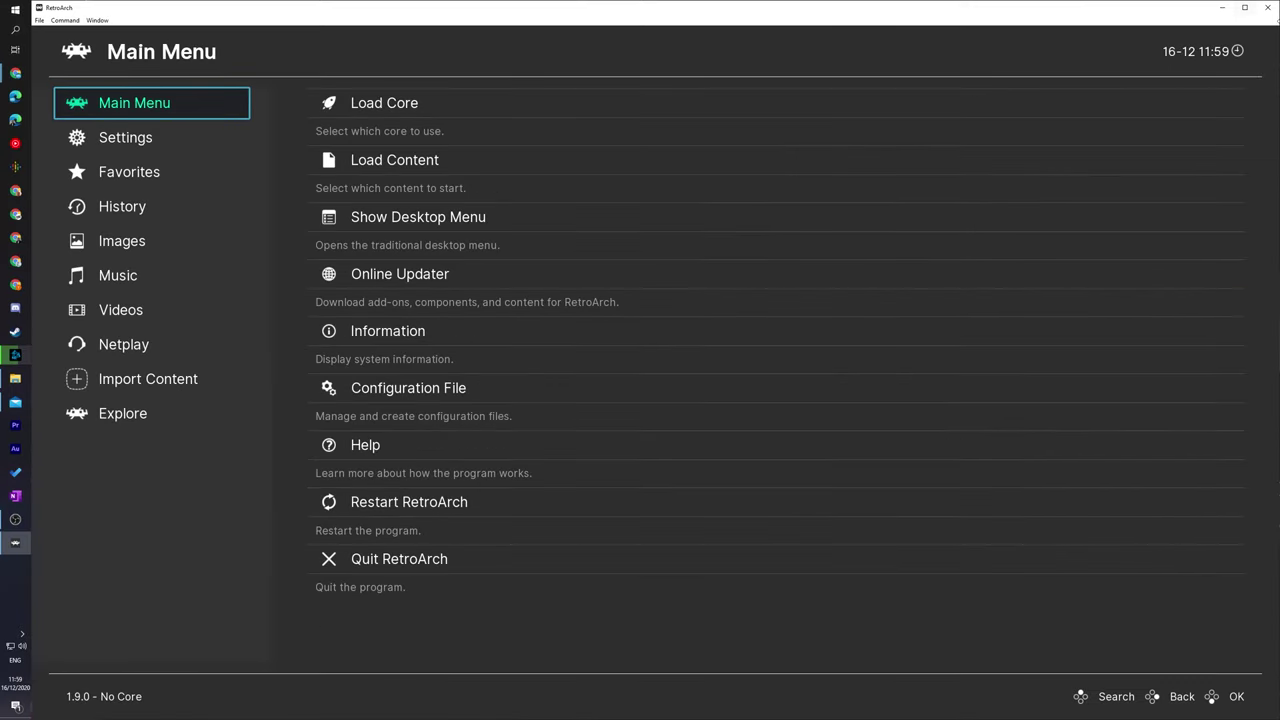
# Close RetroArch and open the system folder inside the RetroArch Data Folder.
pyautogui.click(1266, 8)
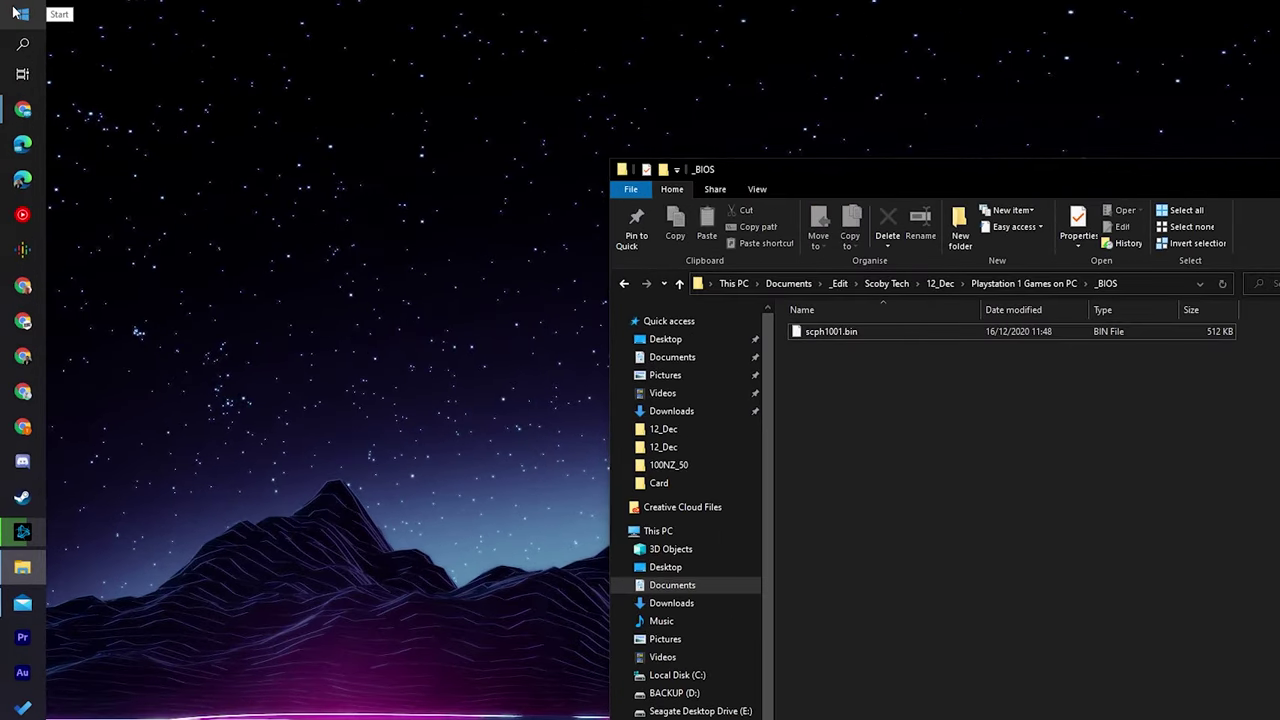
pyautogui.click(18, 12)
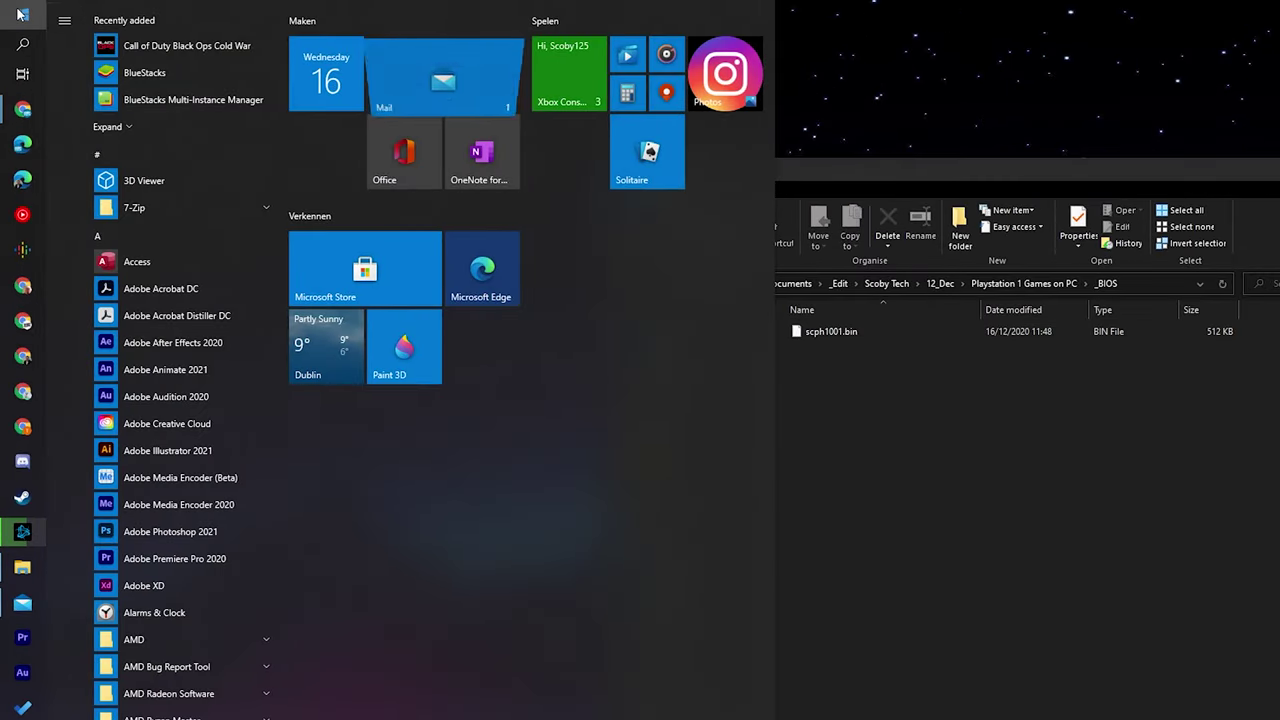
pyautogui.write('retro')
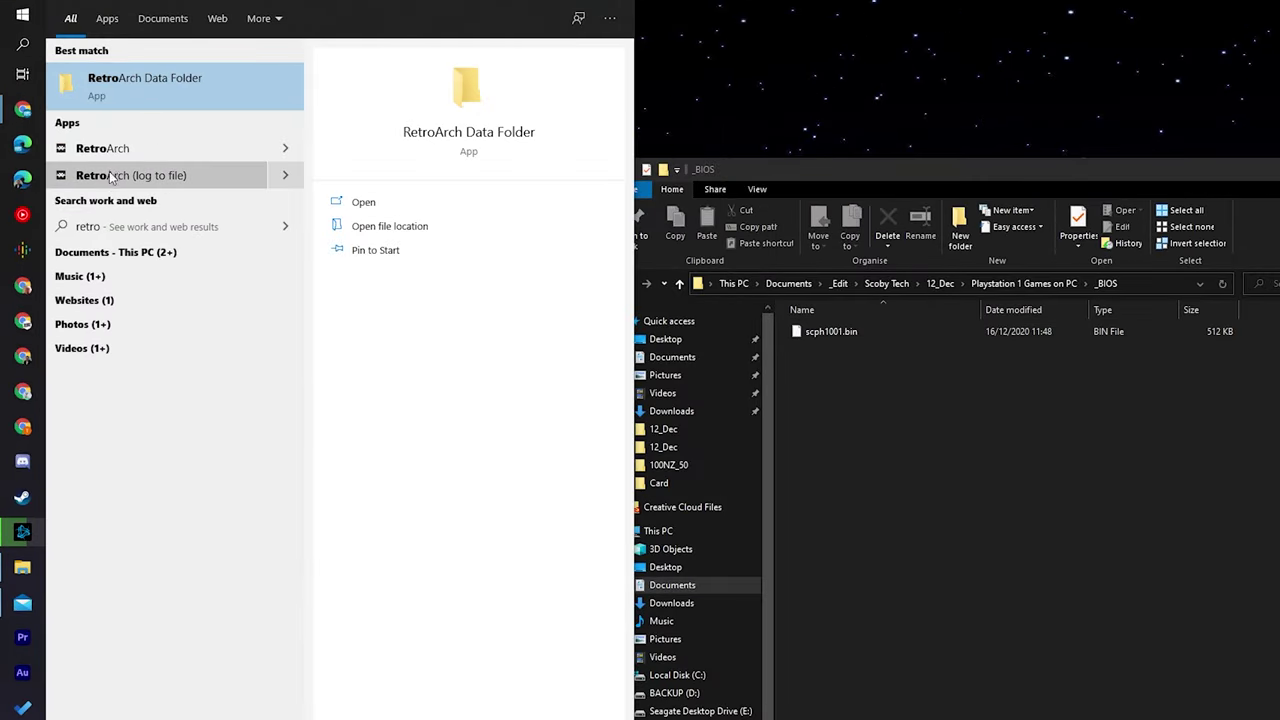
pyautogui.click(147, 83)
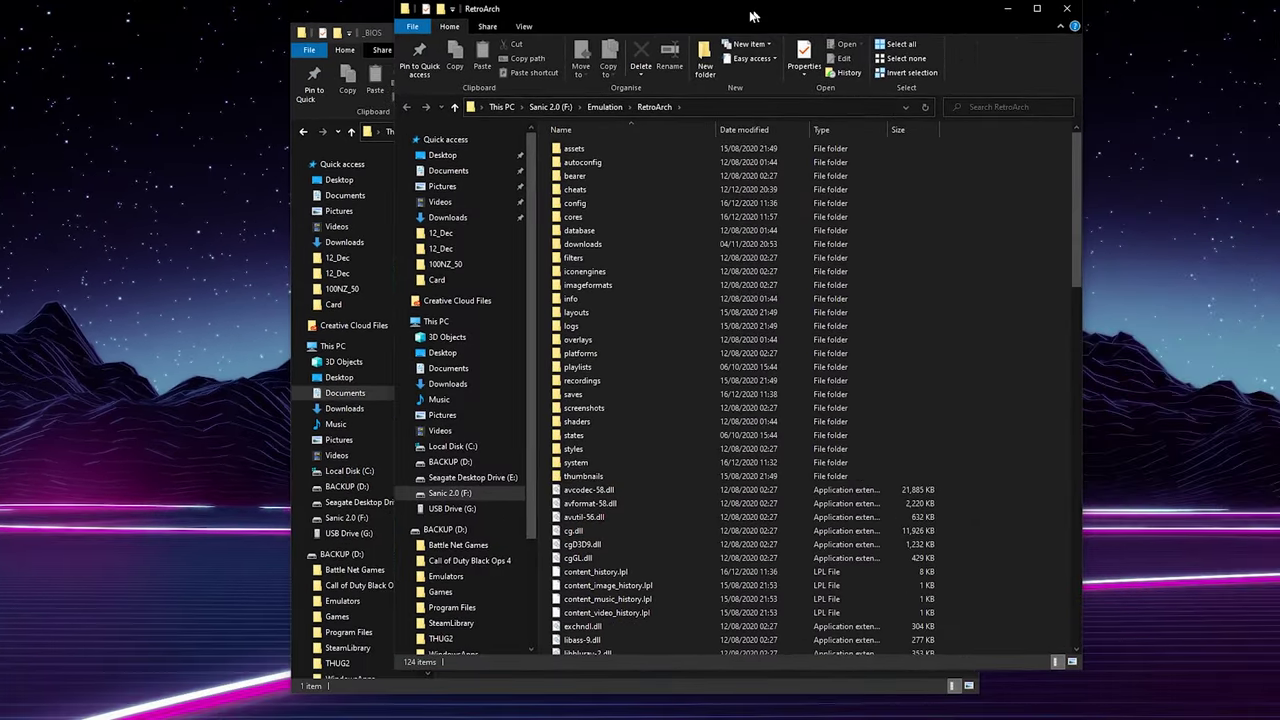
pyautogui.moveTo(753, 16); pyautogui.dragTo(657, 34)
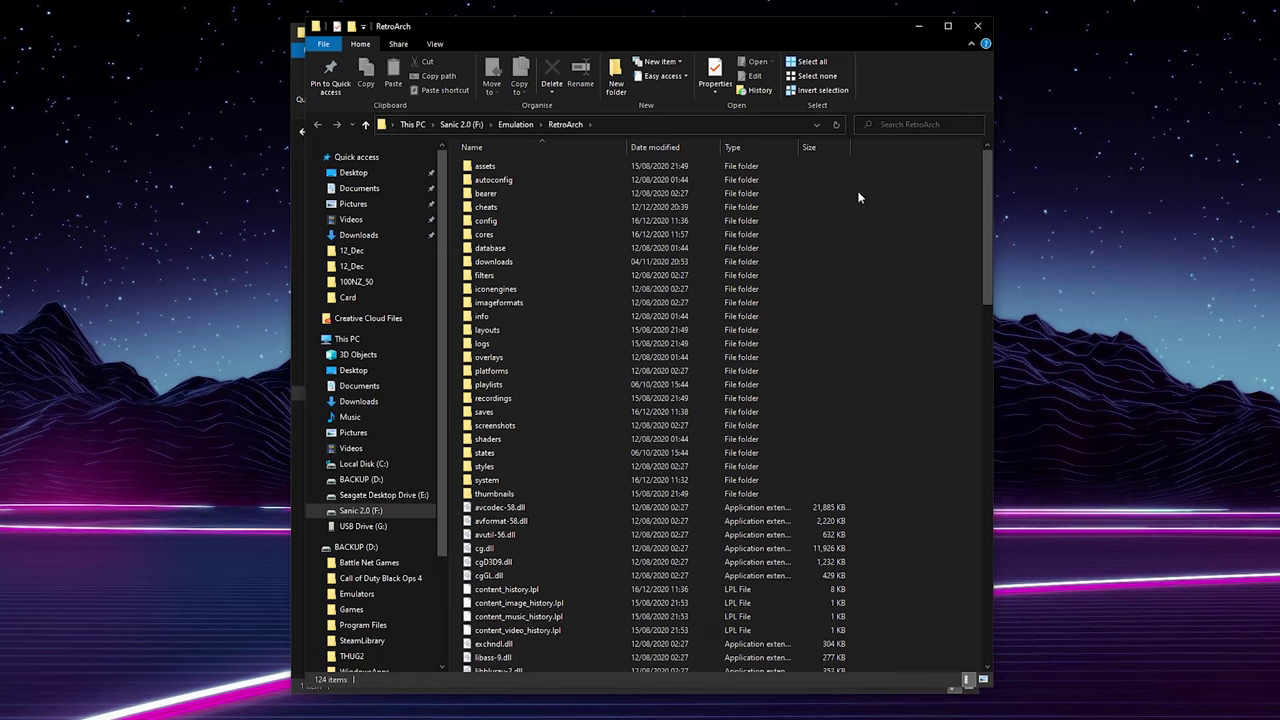
pyautogui.doubleClick(508, 481)
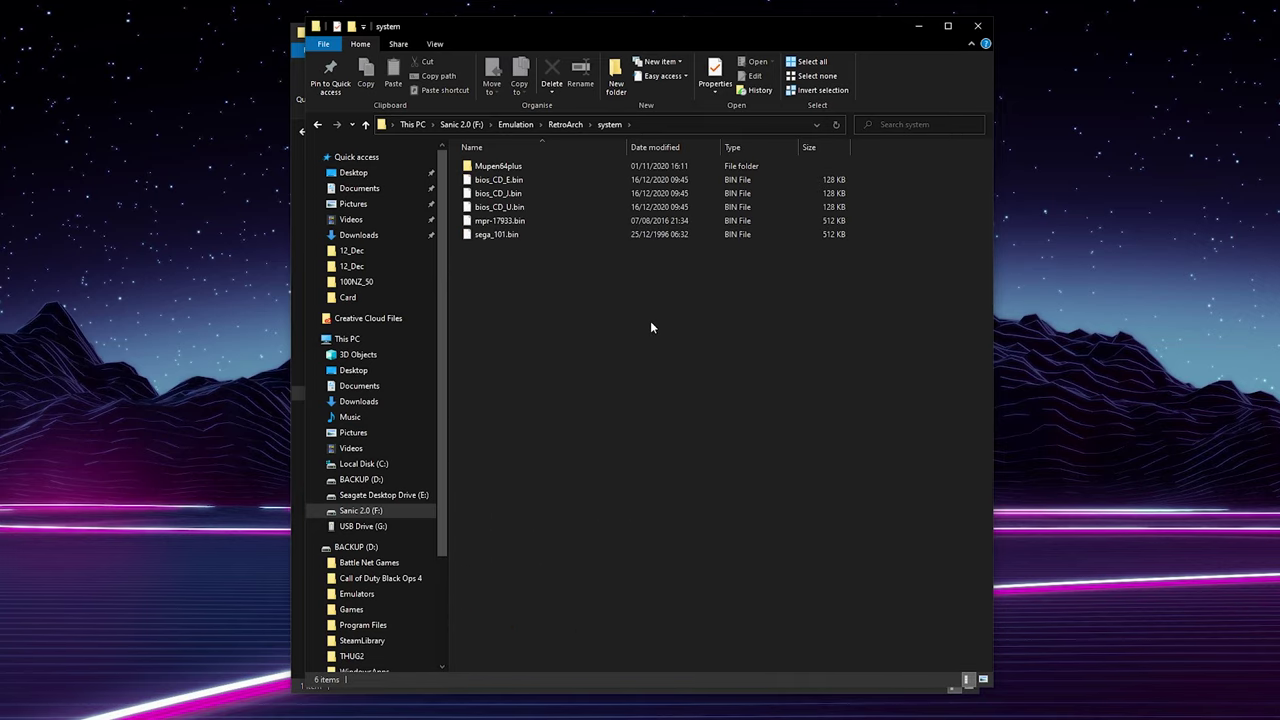
# Copy scph1001.bin from the _BIOS window into the system folder, then minimize _BIOS.
pyautogui.click(293, 72)
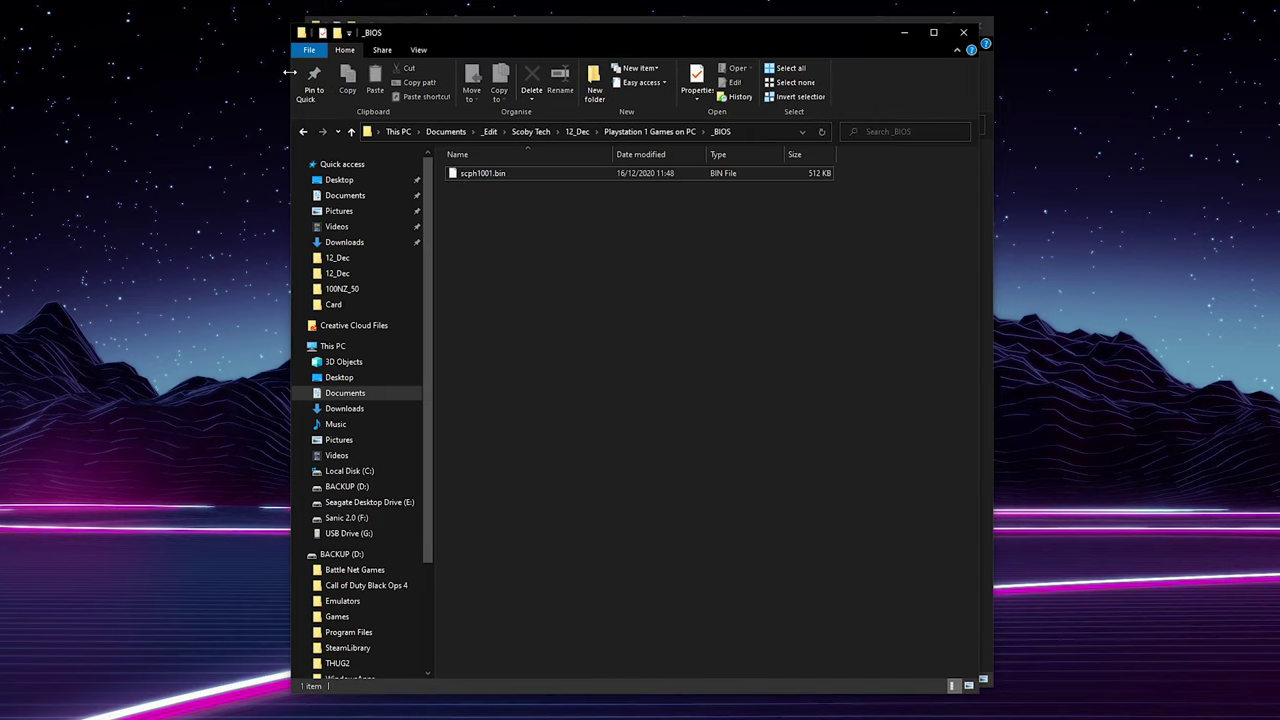
pyautogui.moveTo(572, 34); pyautogui.dragTo(471, 209)
pyautogui.moveTo(406, 343); pyautogui.dragTo(935, 309)
pyautogui.moveTo(578, 151); pyautogui.dragTo(656, 335)
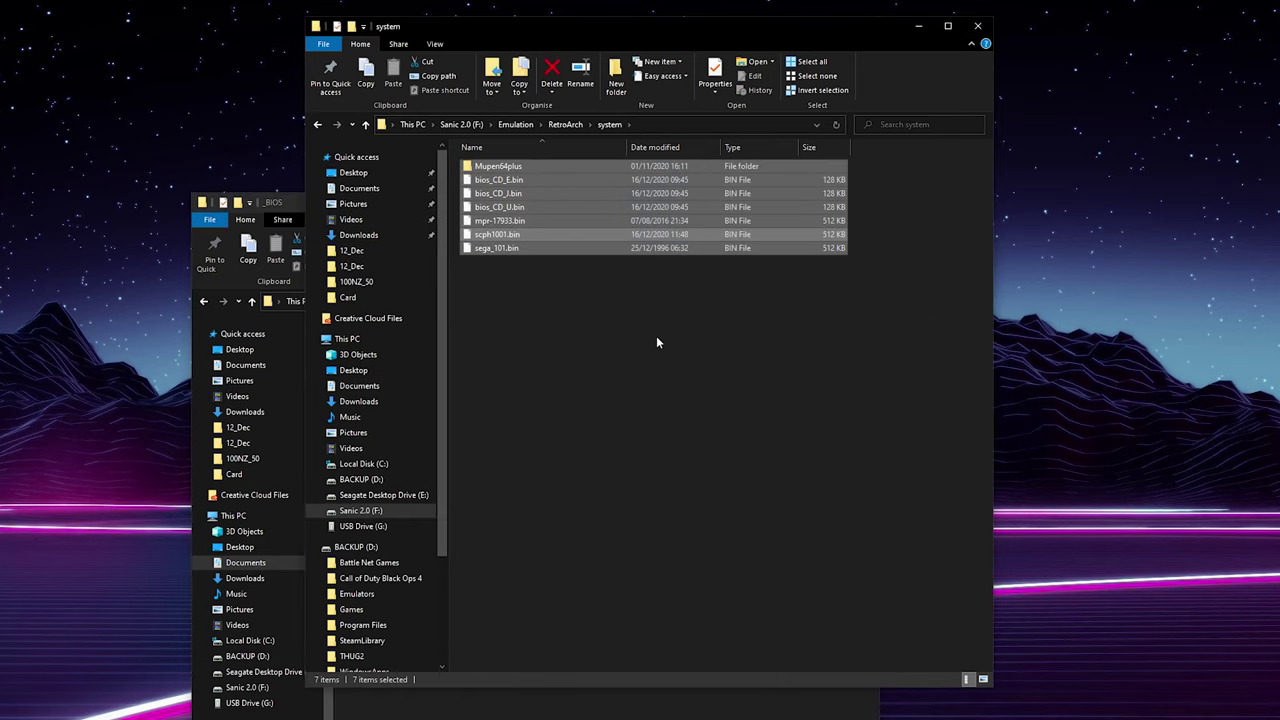
pyautogui.click(290, 203)
pyautogui.click(804, 202)
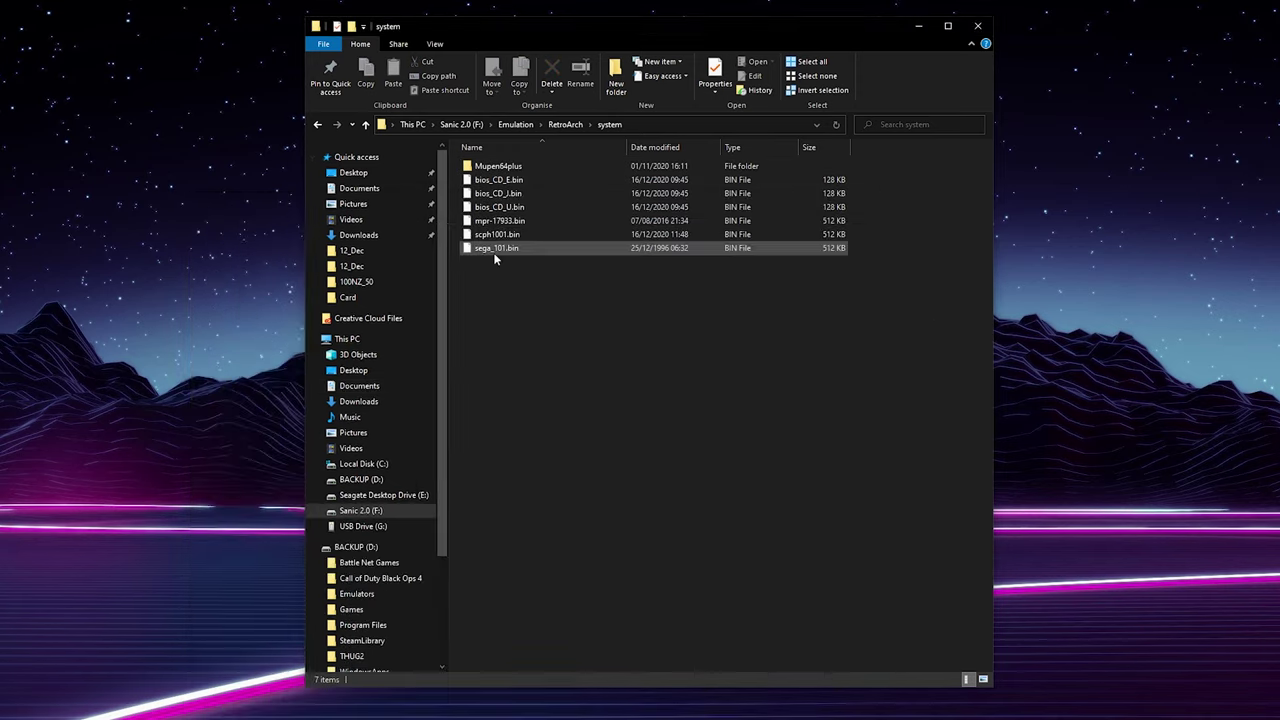
pyautogui.click(492, 235)
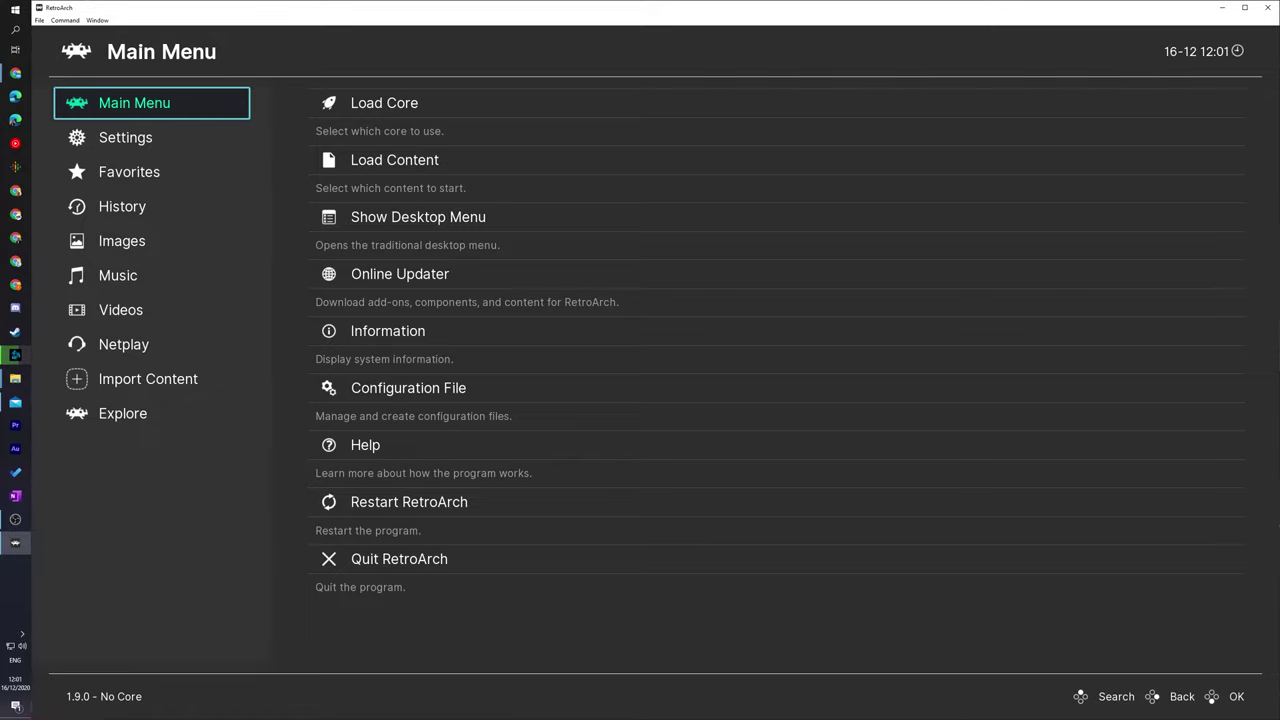
# Pick Sony - PlayStation (PCSX ReARMed) from Load Core's installed cores list to make it active.
pyautogui.click(384, 103)
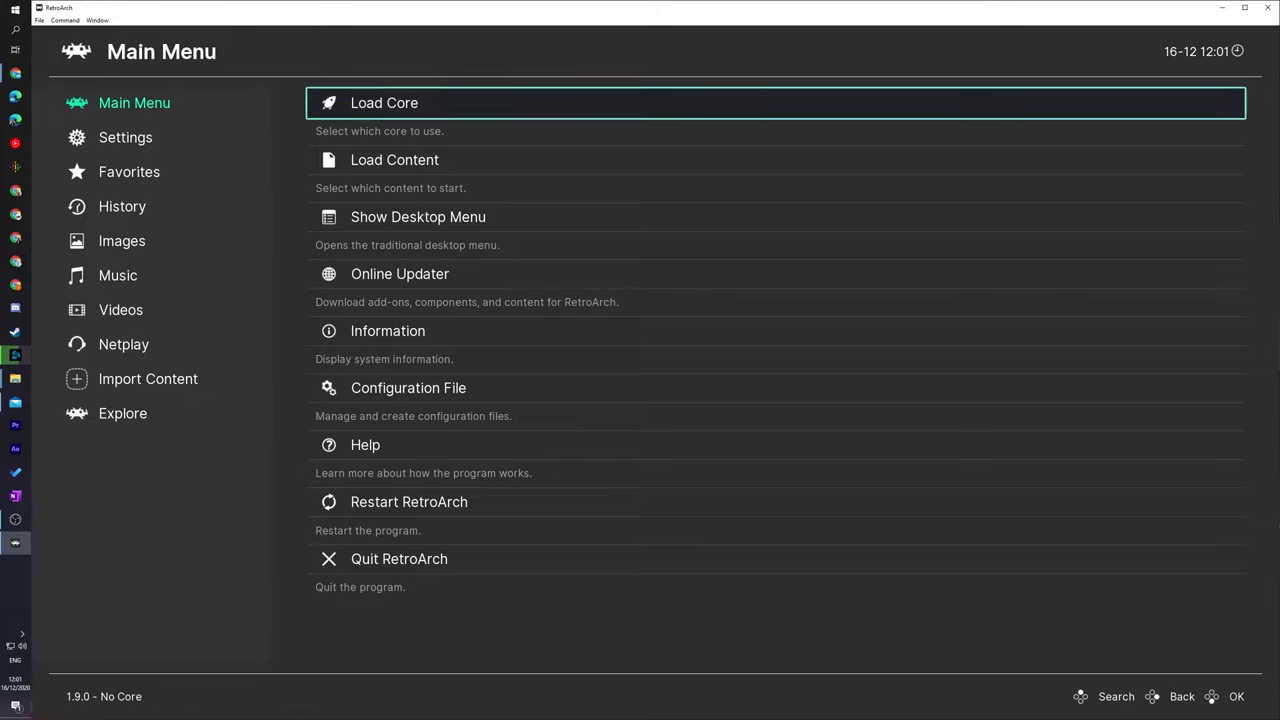
pyautogui.press('Return')
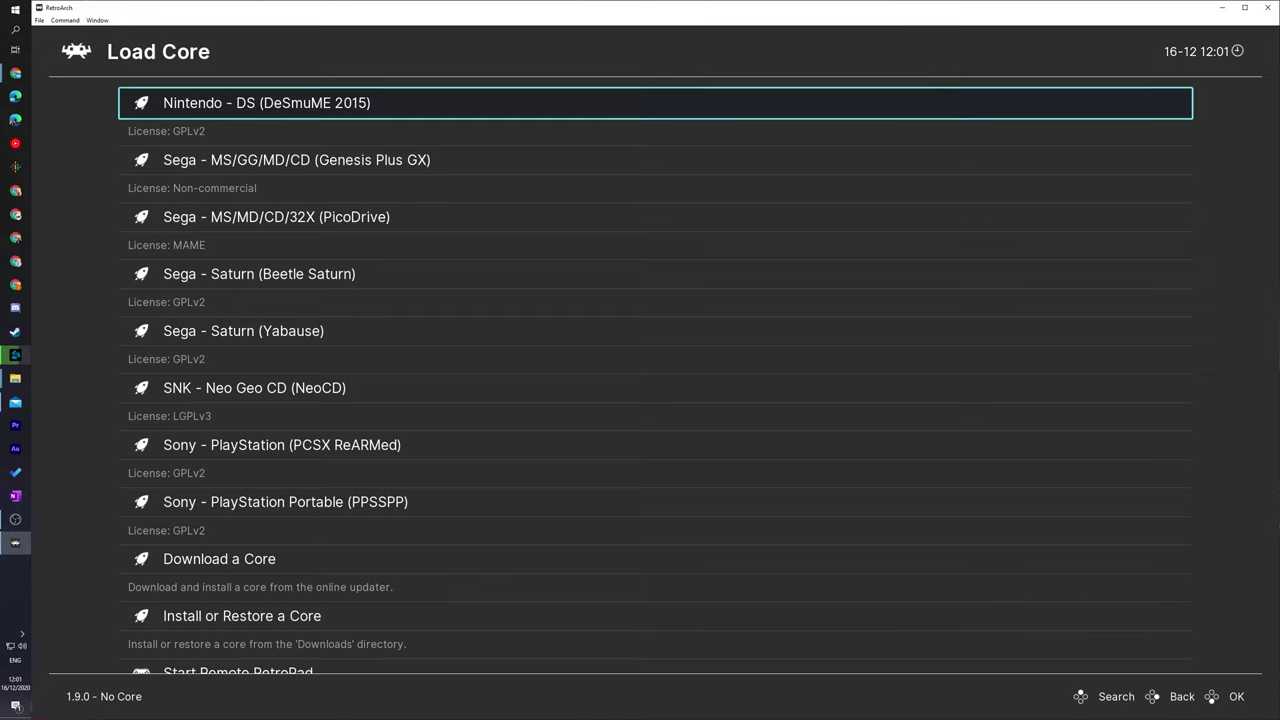
pyautogui.press('Down')
pyautogui.press('Down')
pyautogui.press('Down')
pyautogui.press('Down')
pyautogui.press('Down')
pyautogui.press('Down')
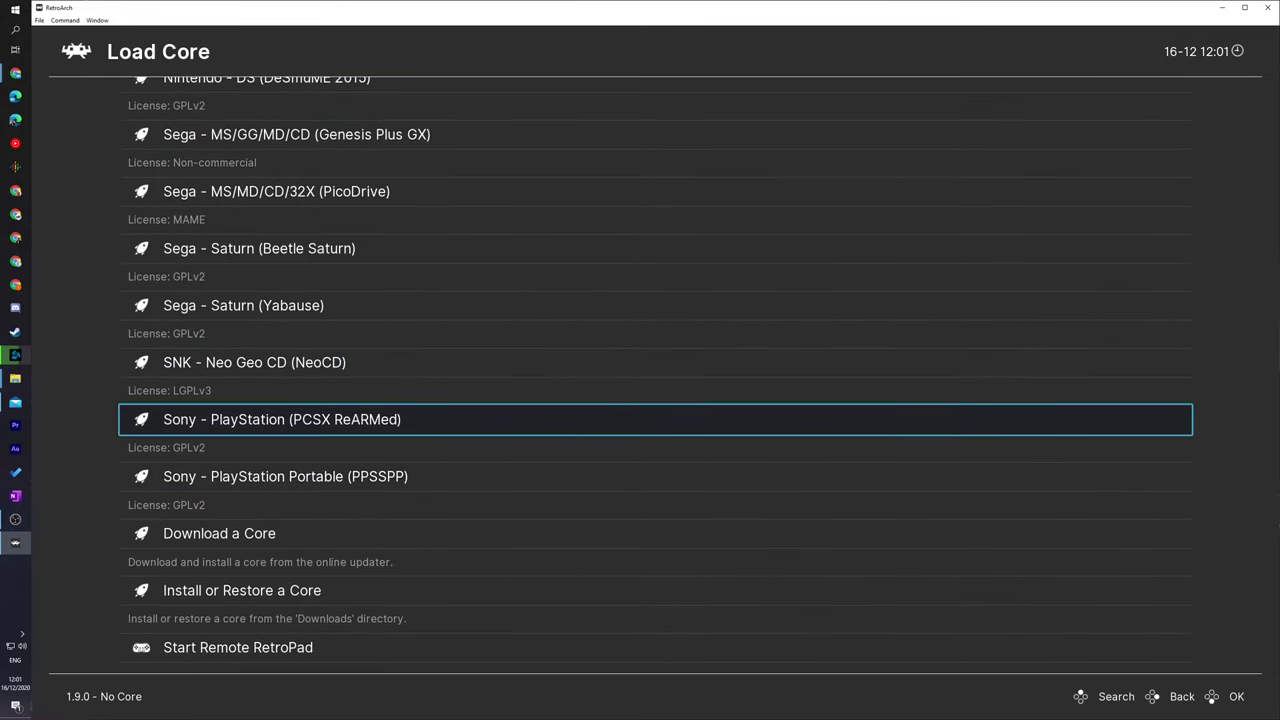
pyautogui.press('Return')
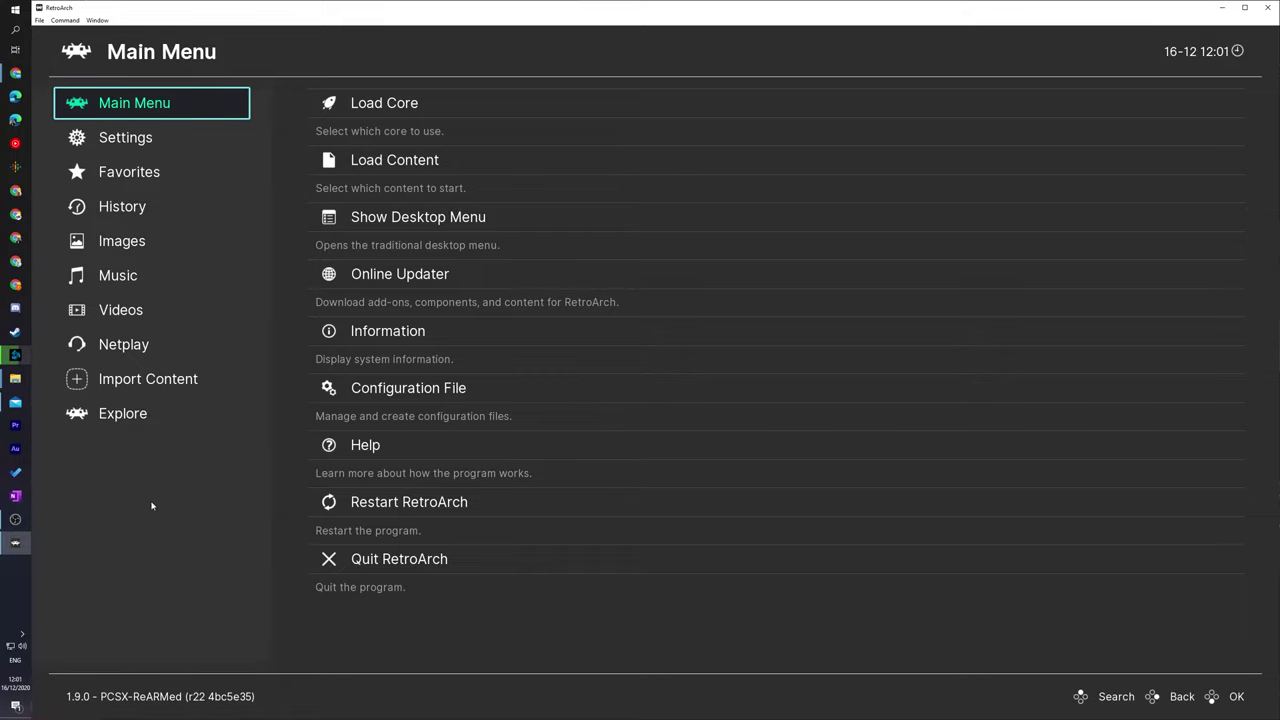
# In the _ROM folder, open the 7-Zip context submenu for Tekken 3.7z.
pyautogui.hotkey('alt', 'Tab')
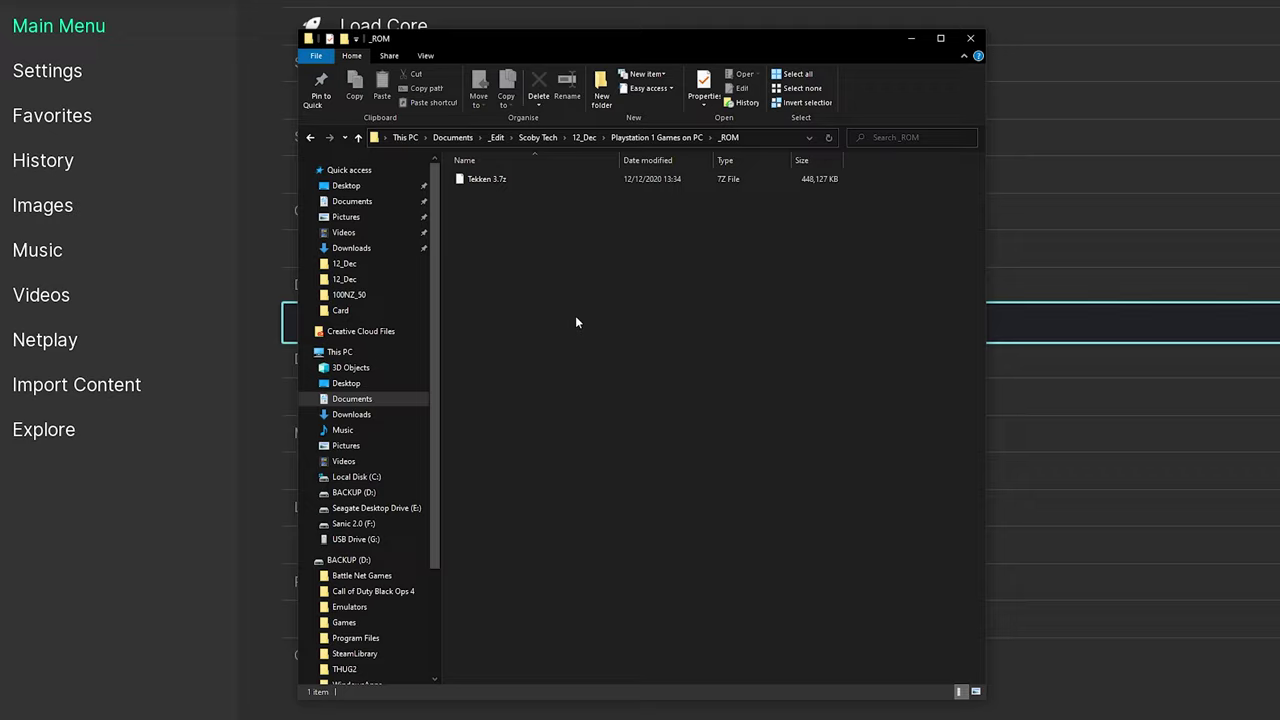
pyautogui.click(500, 181)
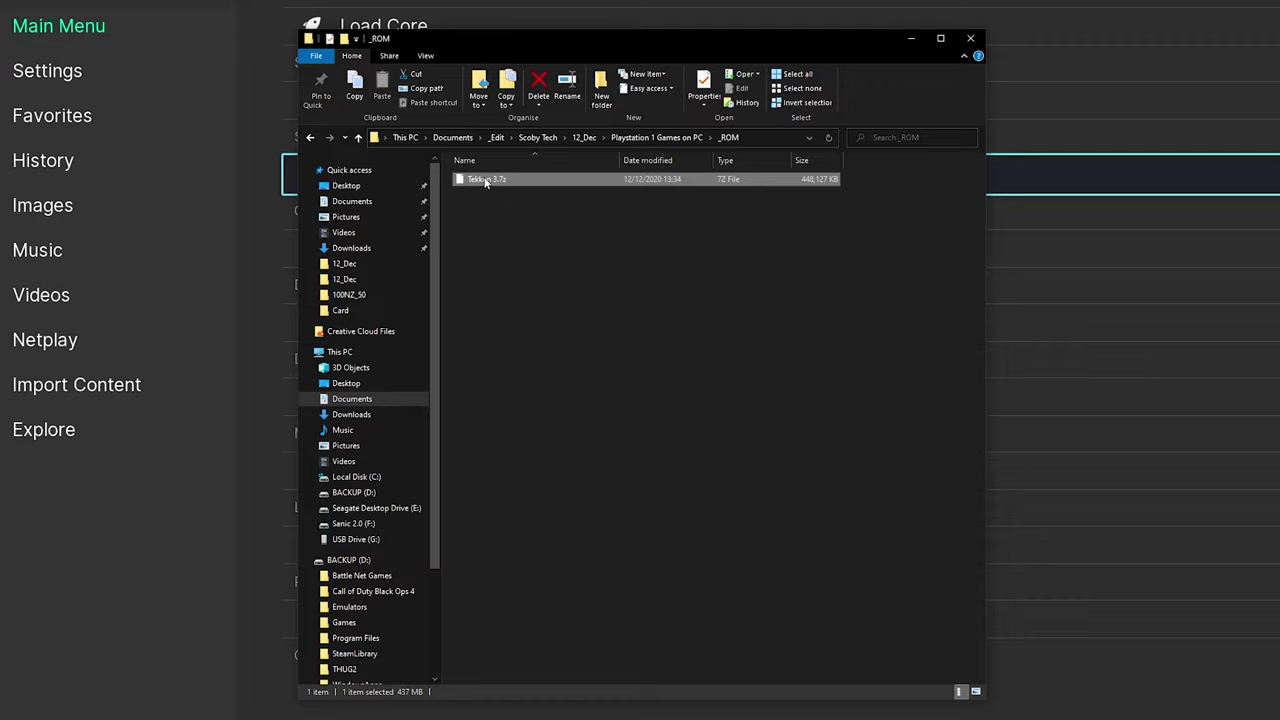
pyautogui.rightClick(483, 181)
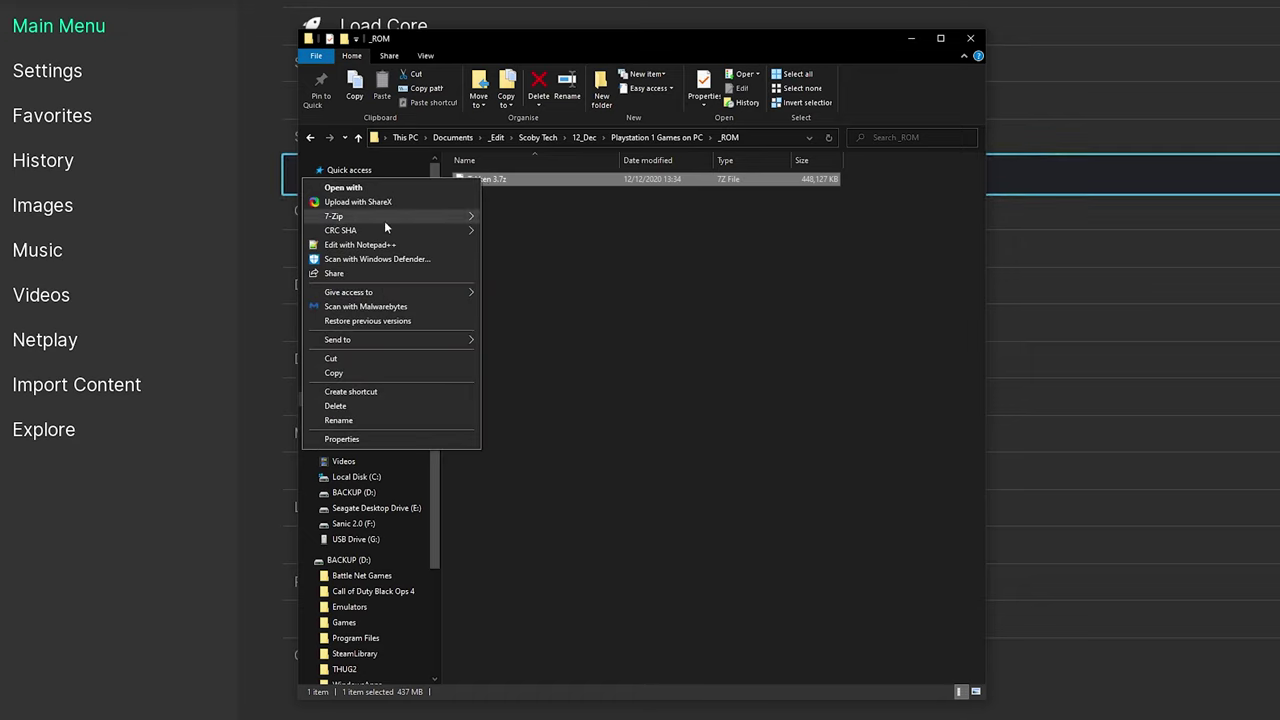
pyautogui.moveTo(384, 220)
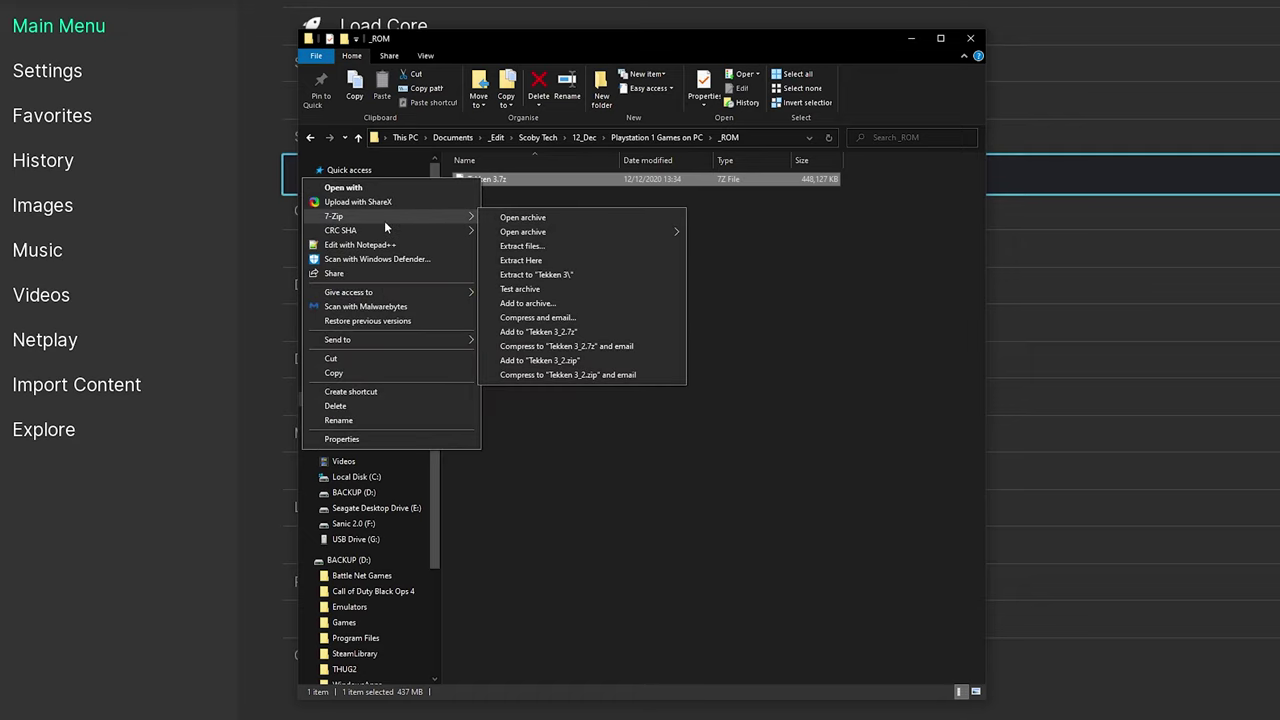
# Extract Tekken 3.7z with 7-Zip into a Tekken 3 folder.
pyautogui.click(550, 243)
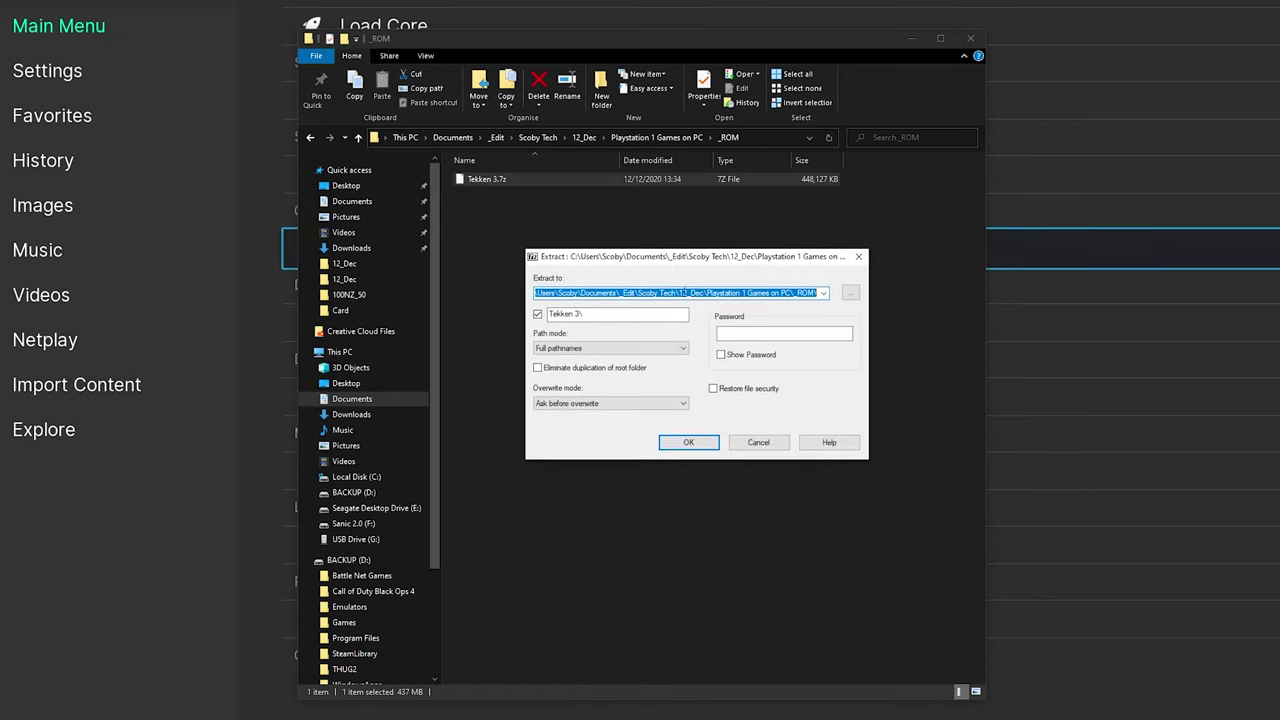
pyautogui.click(688, 442)
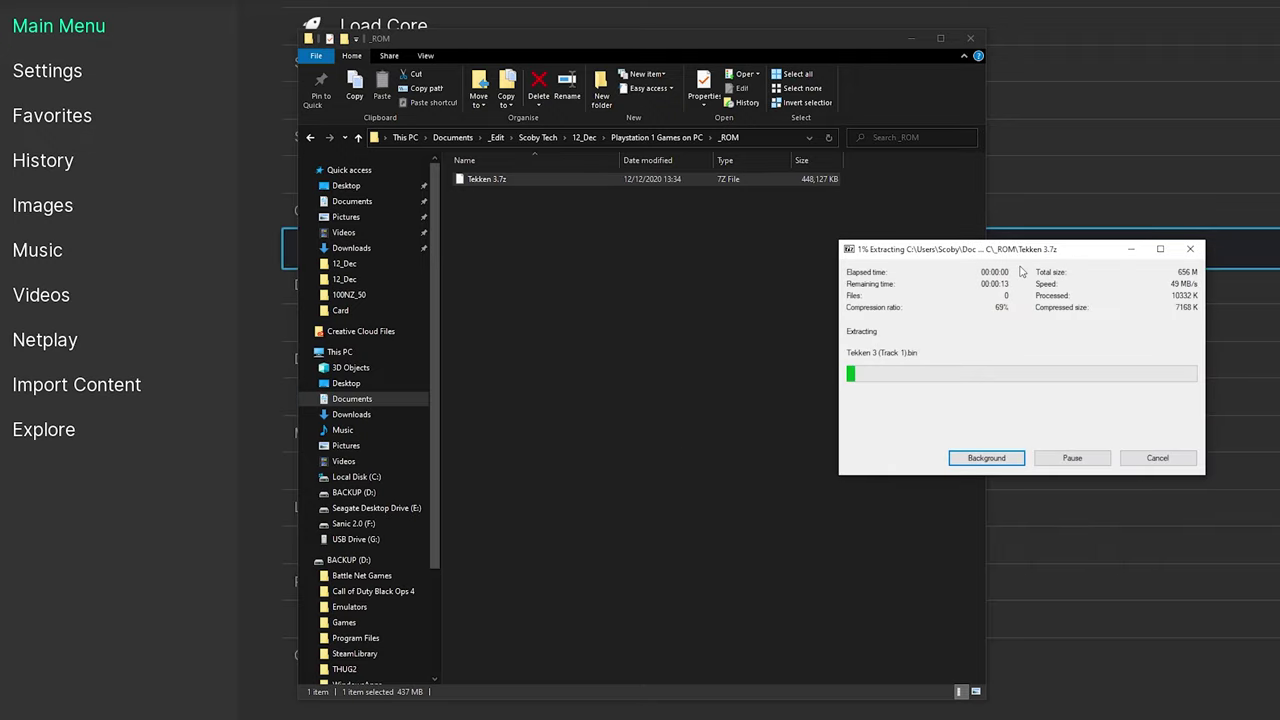
pyautogui.moveTo(1030, 255); pyautogui.dragTo(671, 258)
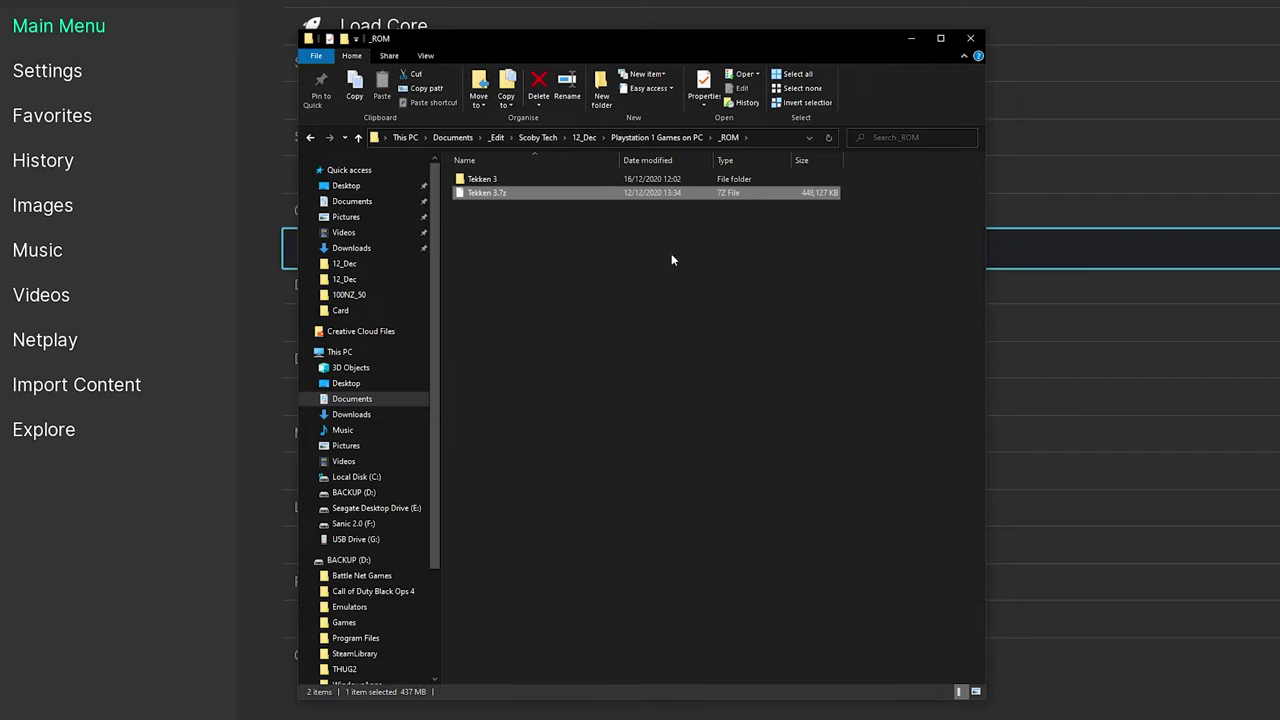
# Open the Tekken 3 folder and select the extracted .cue file and .bin tracks.
pyautogui.doubleClick(482, 178)
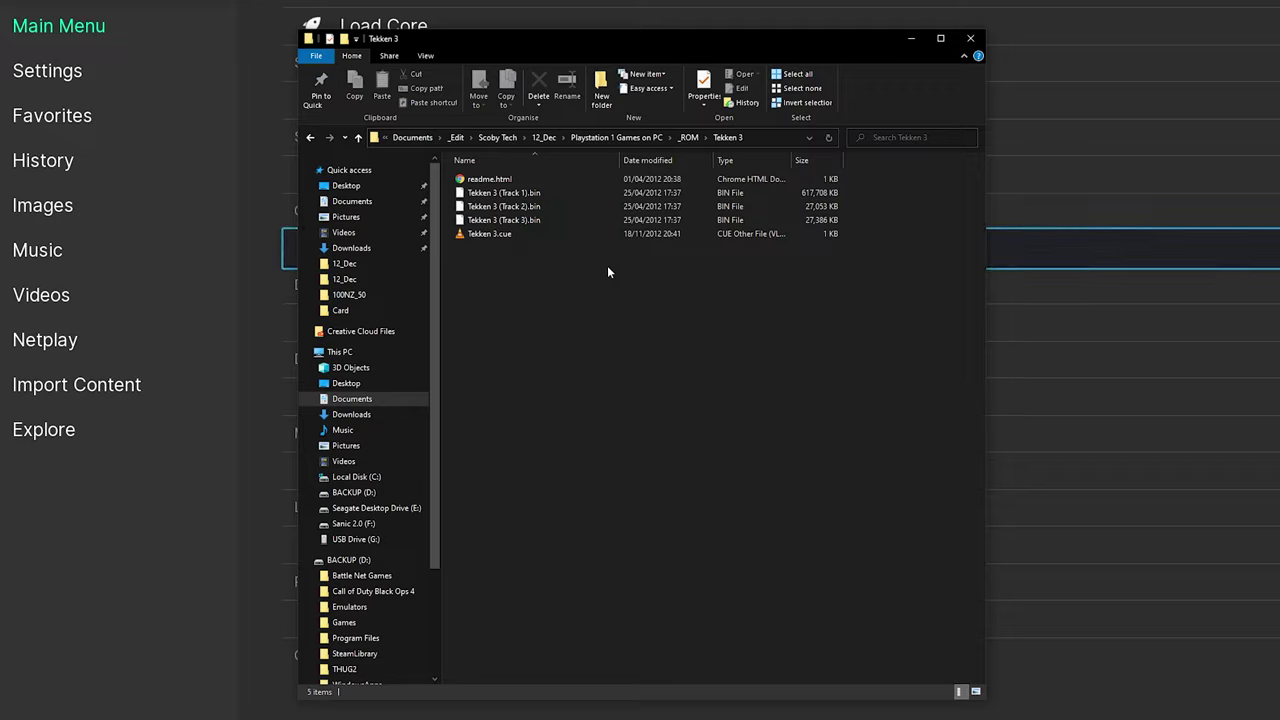
pyautogui.moveTo(589, 263); pyautogui.dragTo(530, 194)
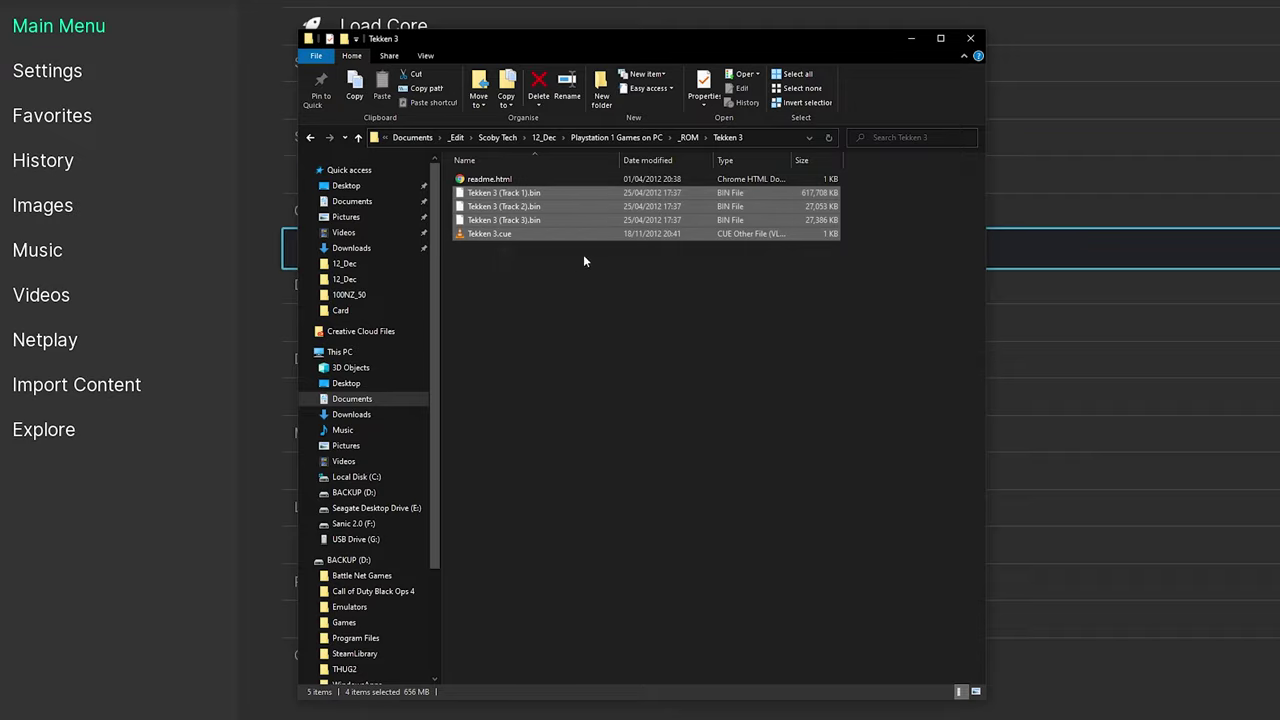
pyautogui.moveTo(723, 306); pyautogui.dragTo(445, 168)
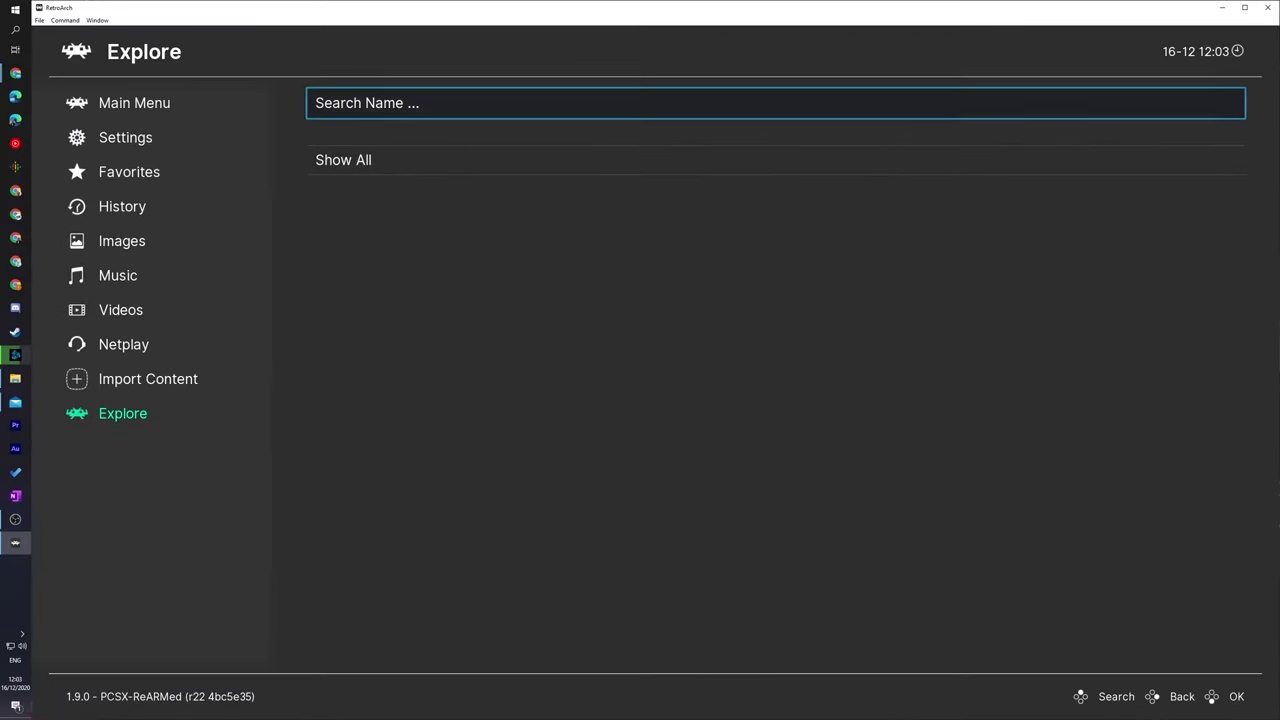
# Load Tekken 3.cue from the Start Directory and launch it with the PCSX ReARMed core.
pyautogui.click(134, 103)
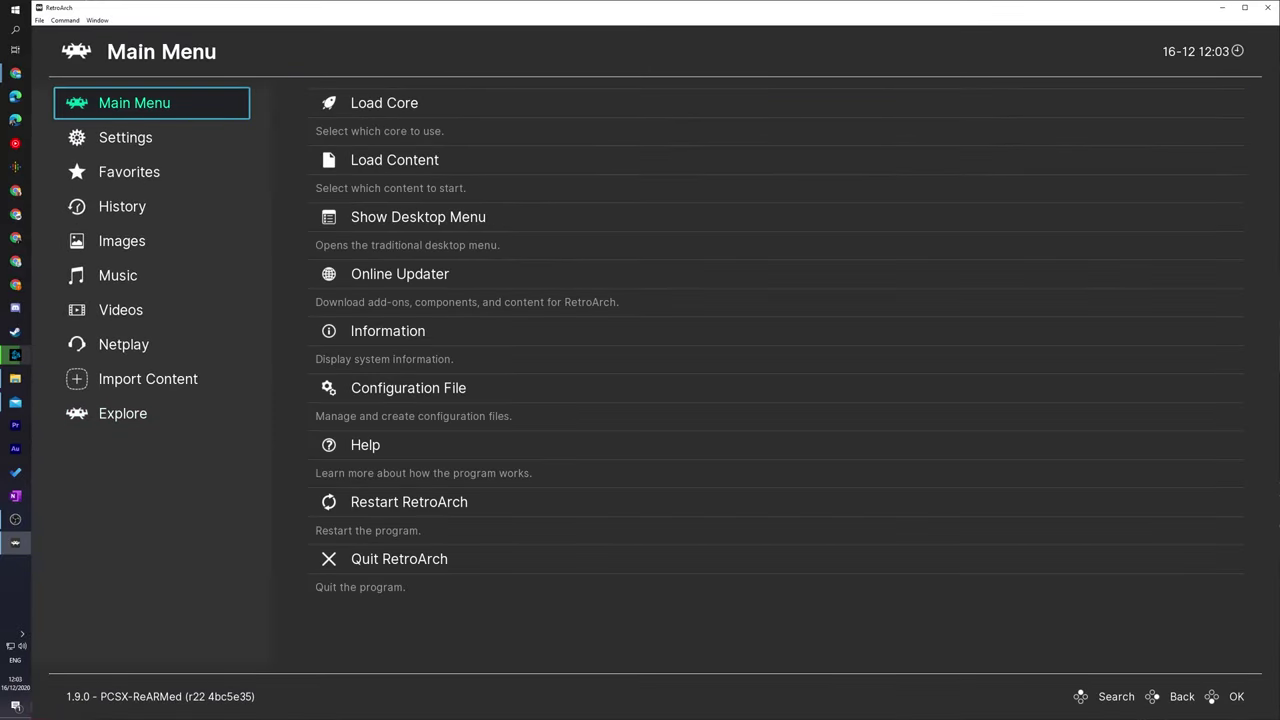
pyautogui.click(400, 160)
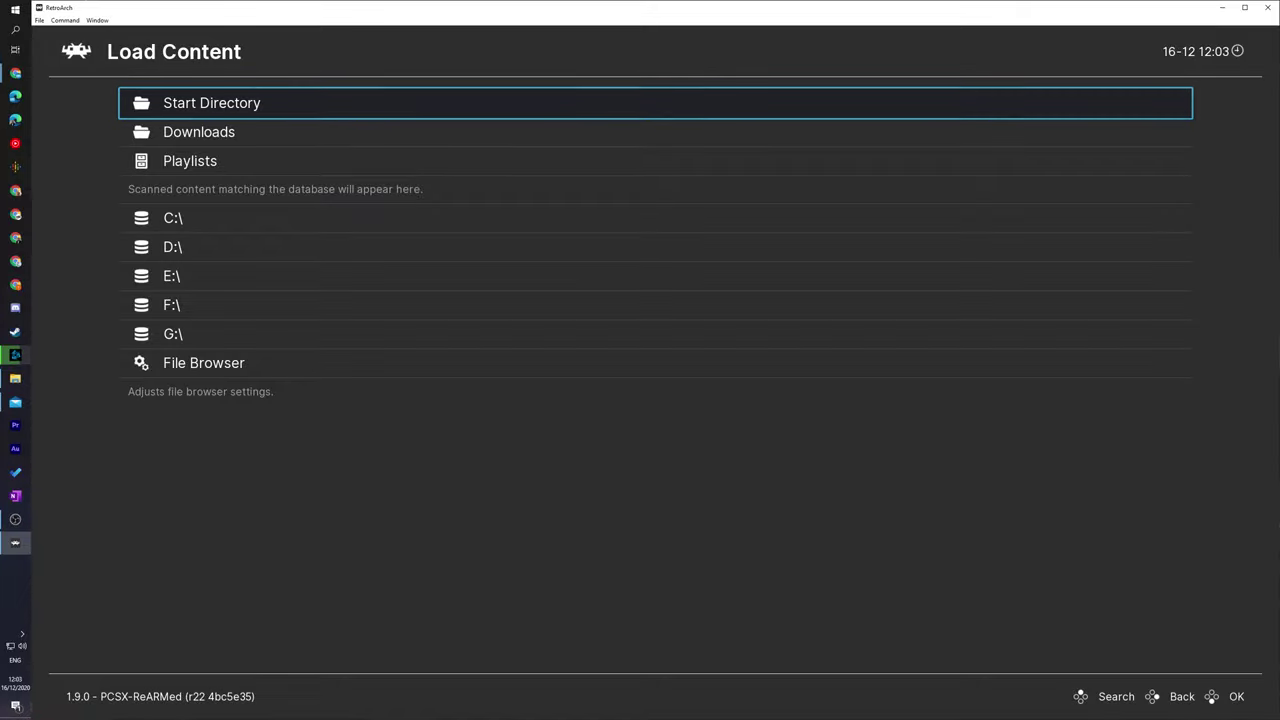
pyautogui.press('Return')
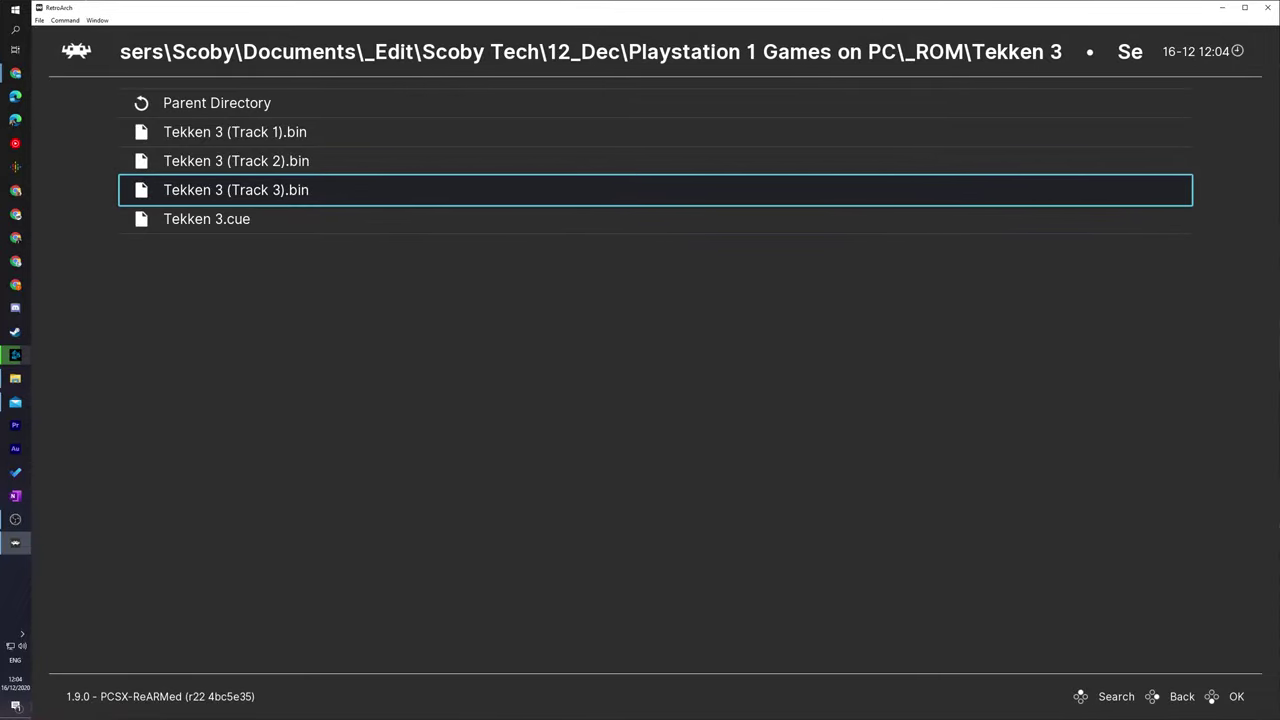
pyautogui.click(206, 219)
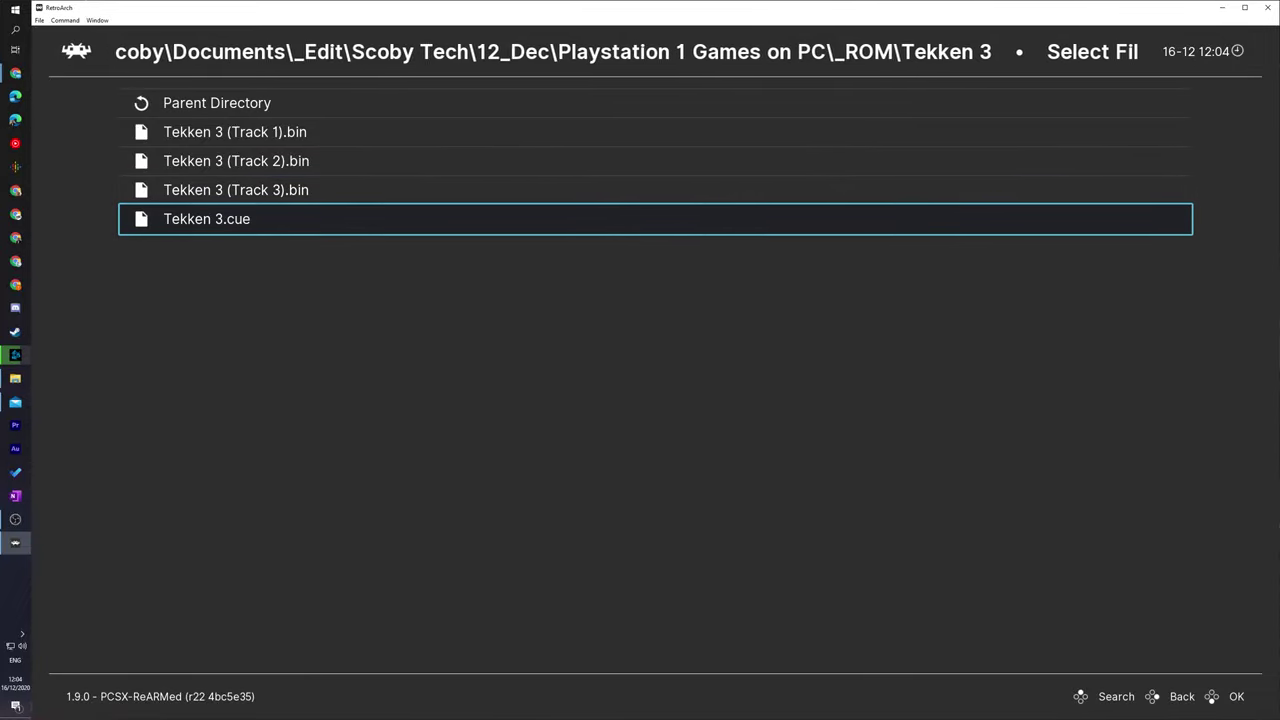
pyautogui.press('Return')
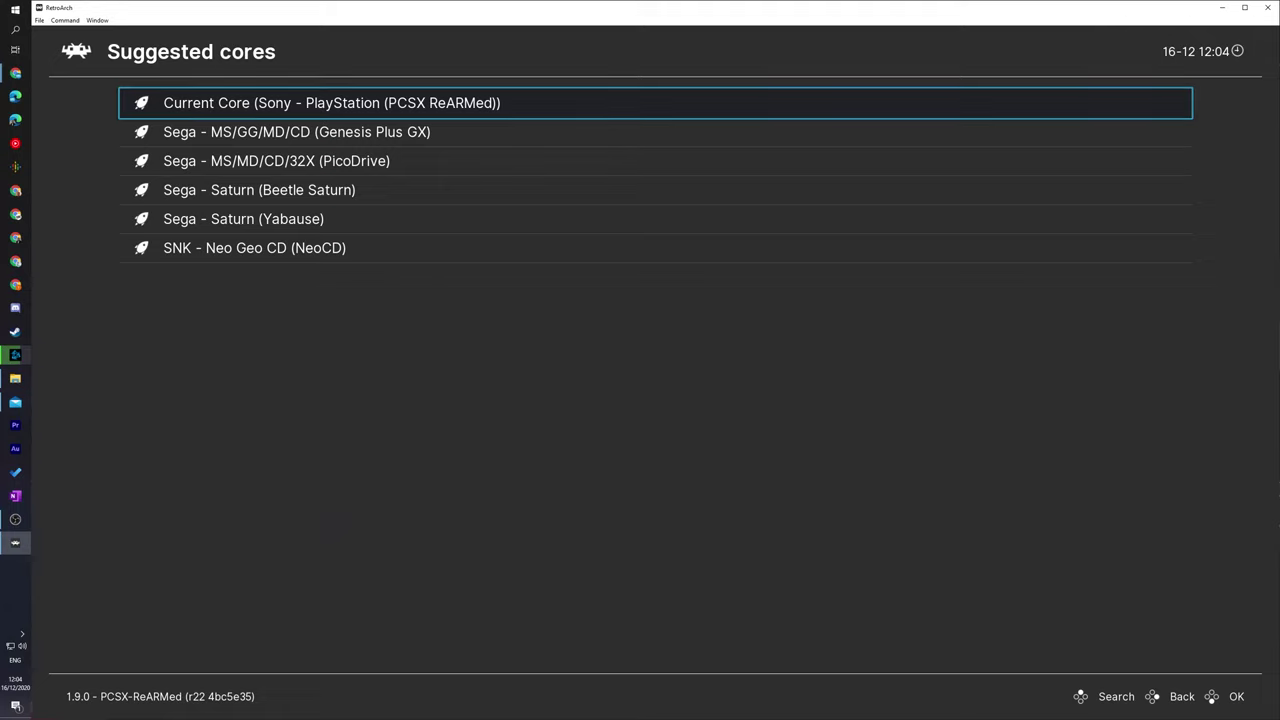
pyautogui.press('Return')
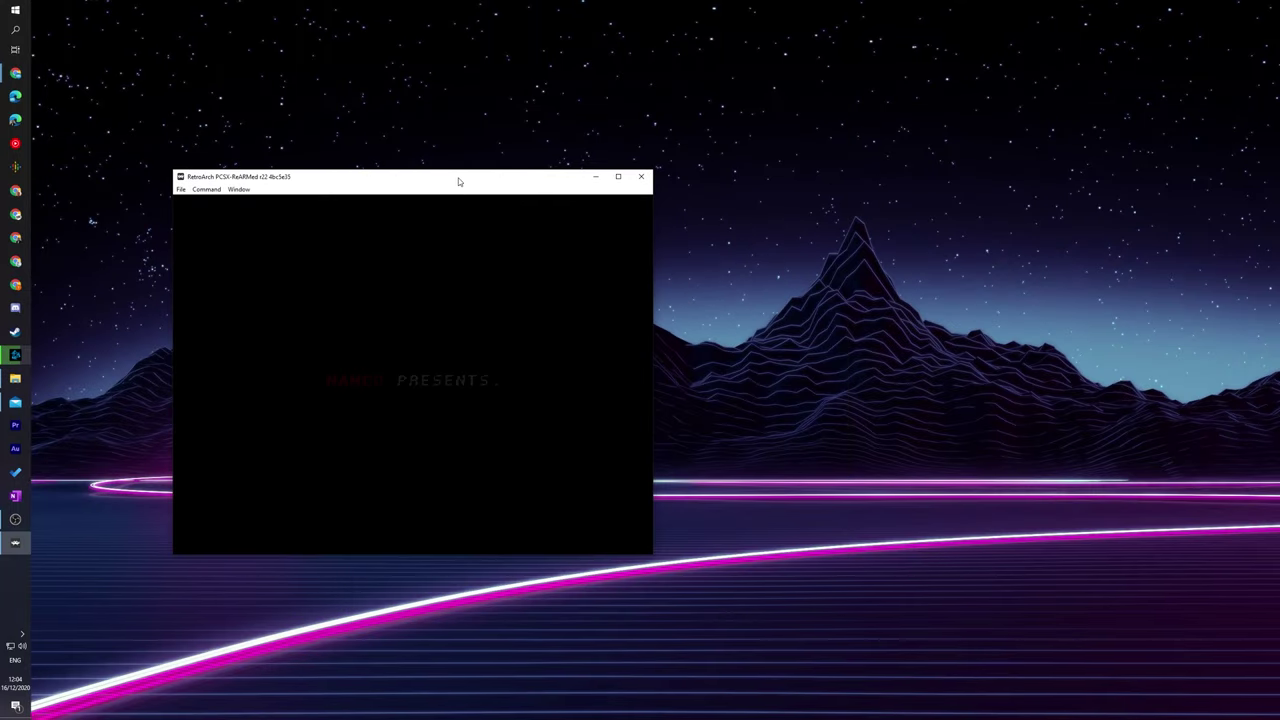
# Move the Tekken 3 window left, maximize it, then open RetroArch's Command menu.
pyautogui.moveTo(457, 182); pyautogui.dragTo(467, 181)
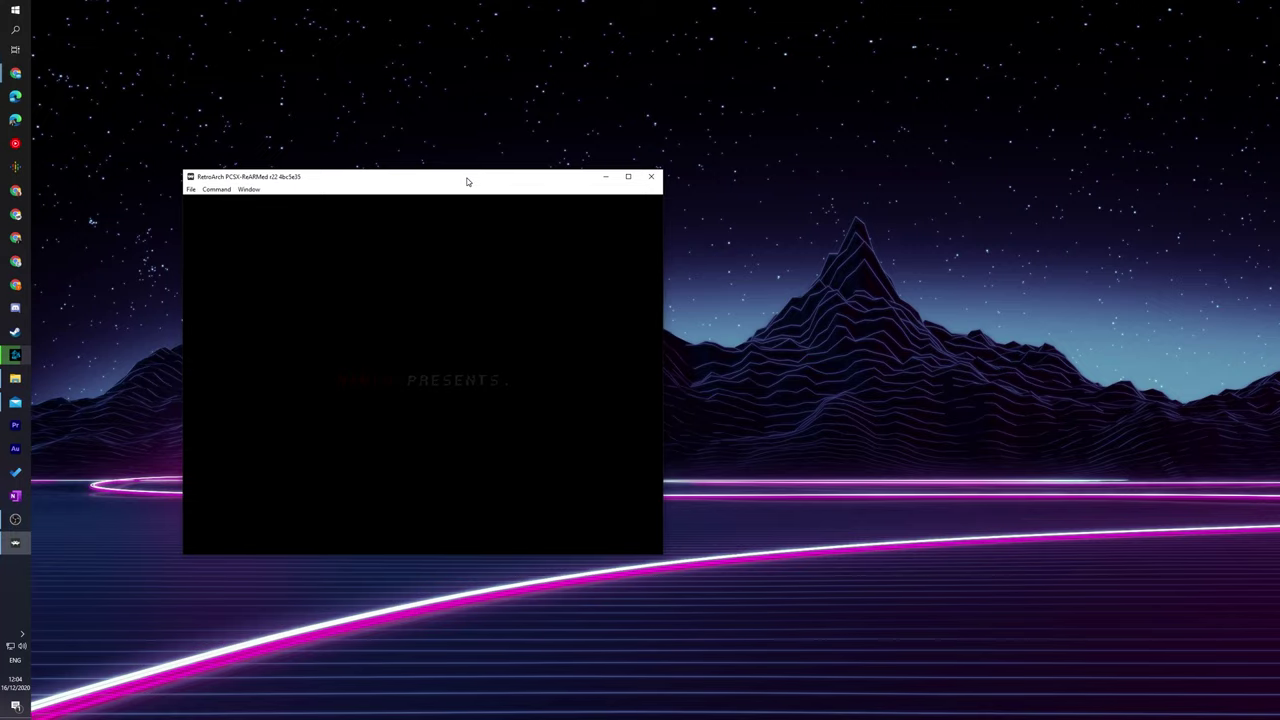
pyautogui.moveTo(467, 181); pyautogui.dragTo(203, 197)
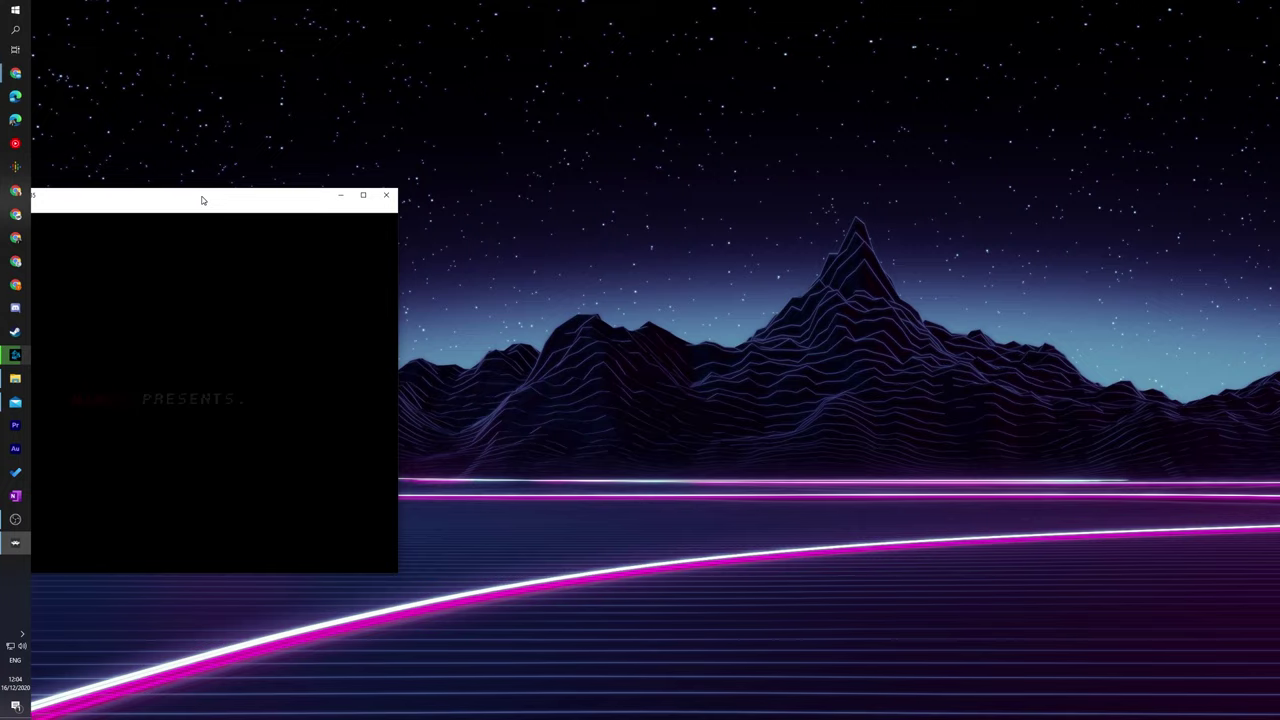
pyautogui.doubleClick(203, 197)
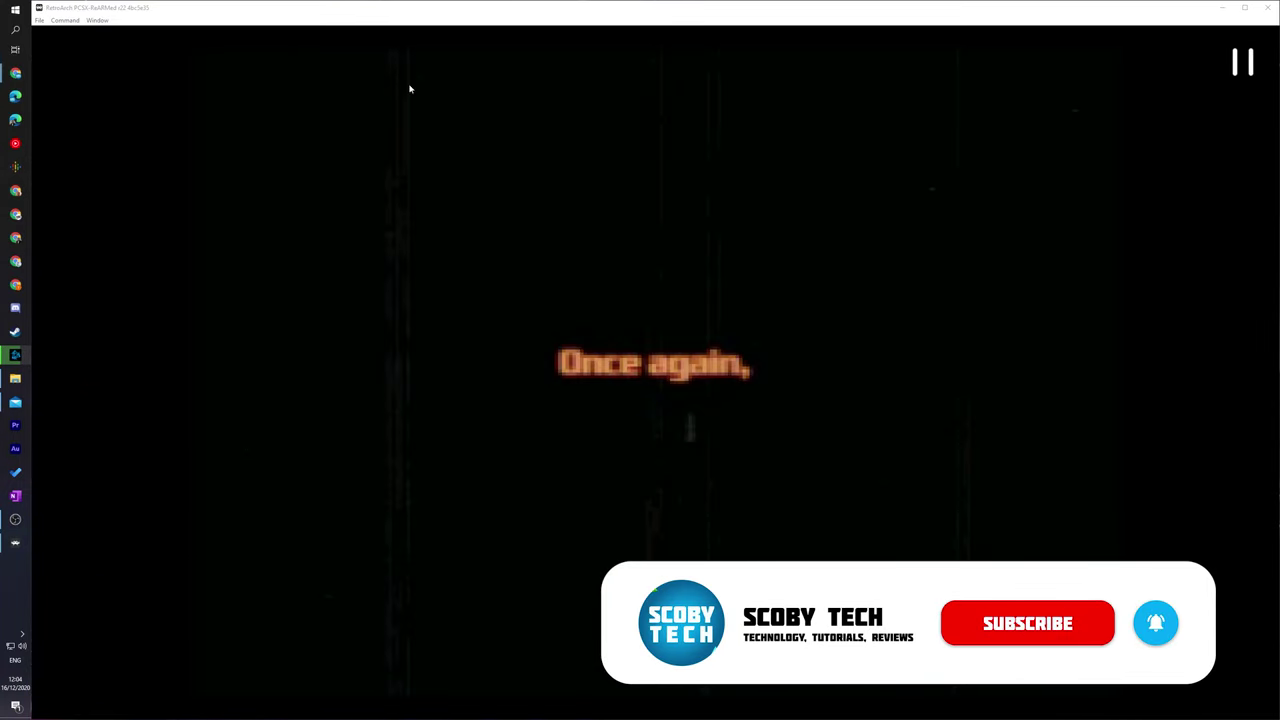
pyautogui.click(189, 9)
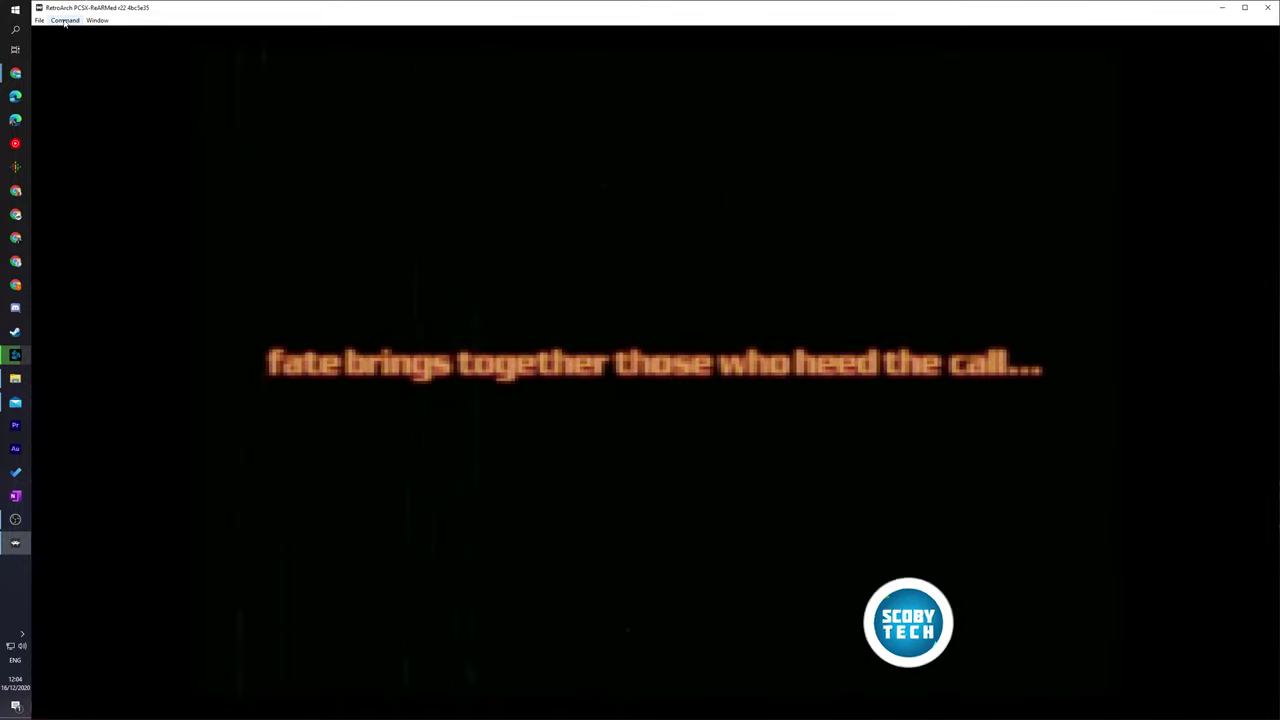
pyautogui.click(64, 20)
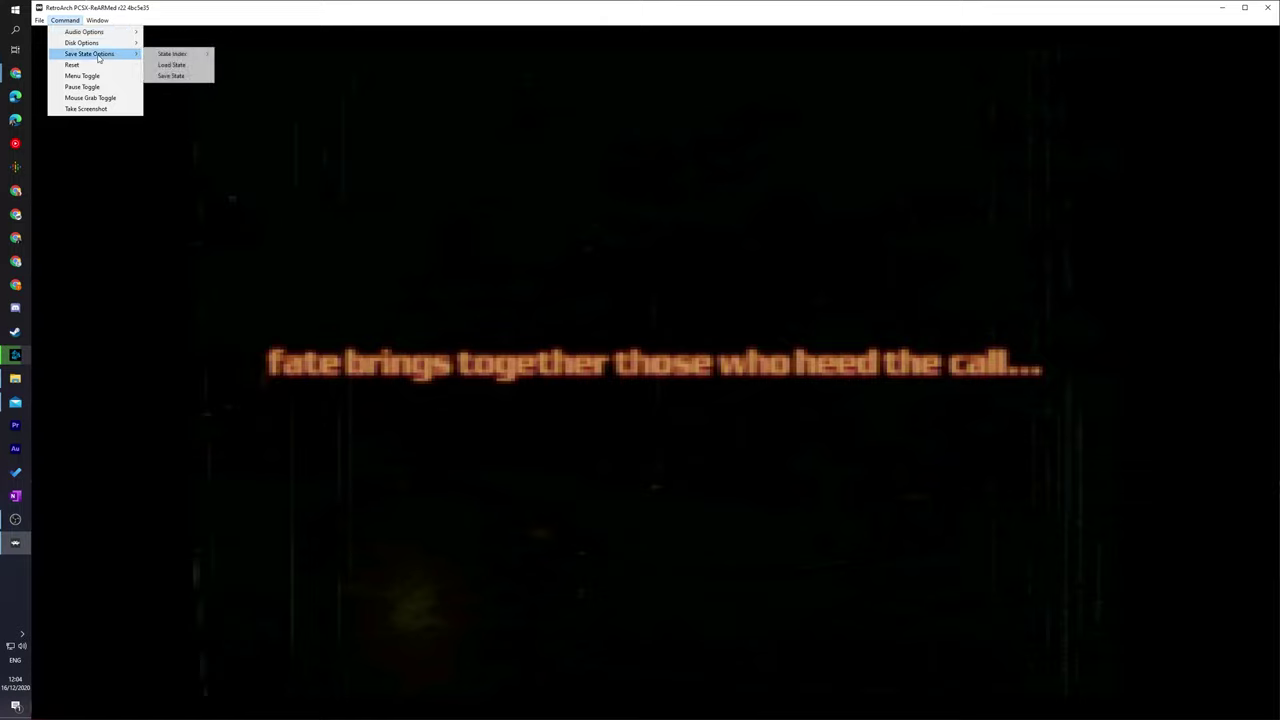
pyautogui.moveTo(125, 56)
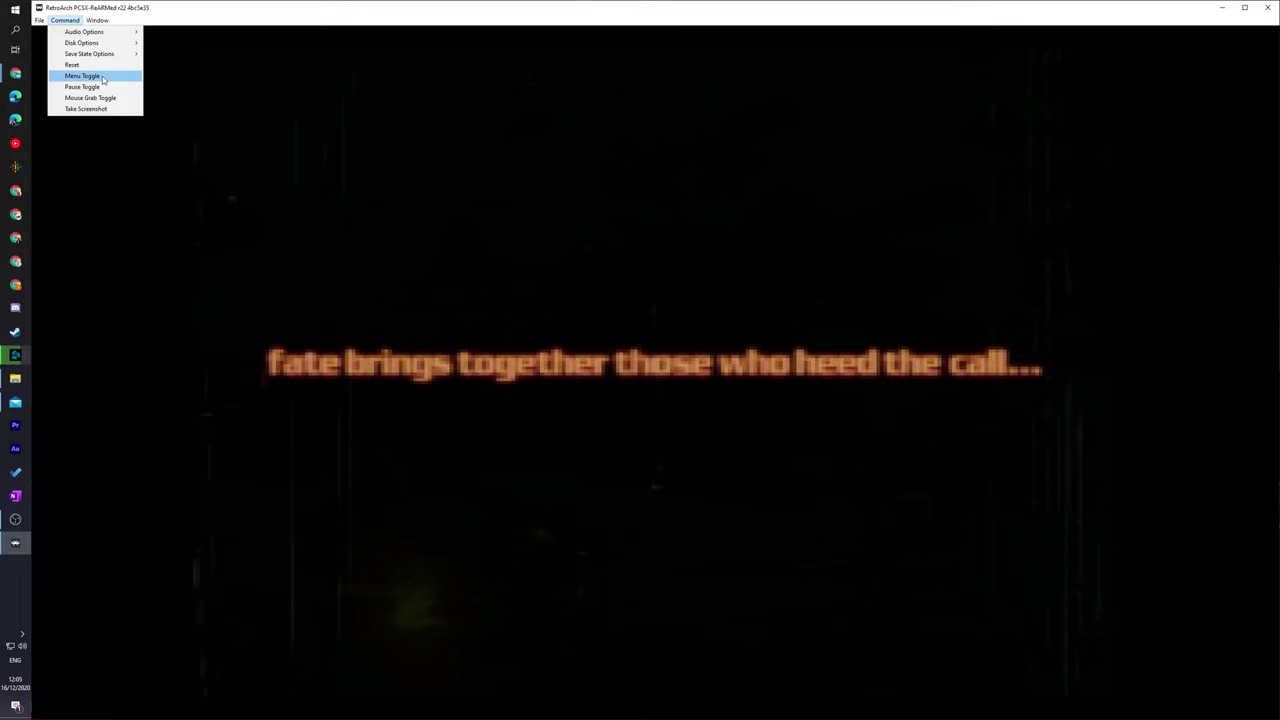
pyautogui.click(82, 76)
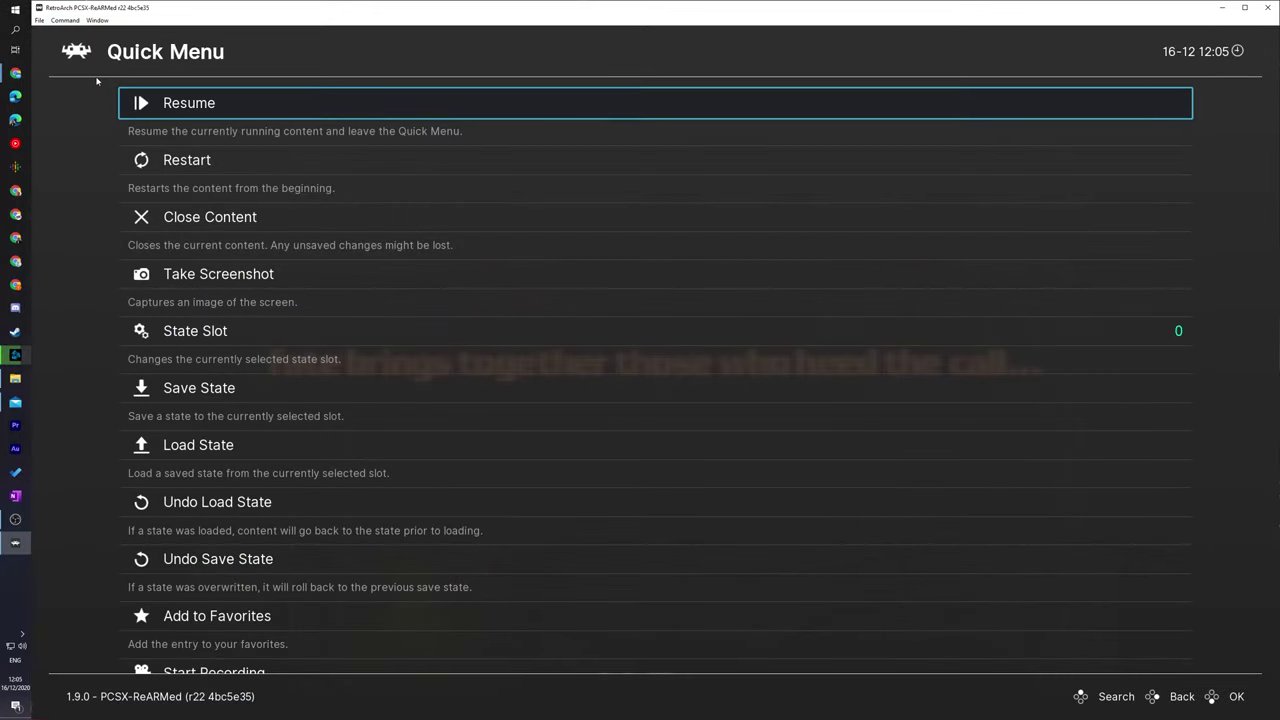
pyautogui.press('Down')
pyautogui.press('Down')
pyautogui.press('Down')
pyautogui.press('Down')
pyautogui.press('Down')
pyautogui.press('Down')
pyautogui.press('Down')
pyautogui.press('Down')
pyautogui.press('Down')
pyautogui.press('Down')
pyautogui.press('Down')
pyautogui.press('Down')
pyautogui.press('Down')
pyautogui.press('Down')
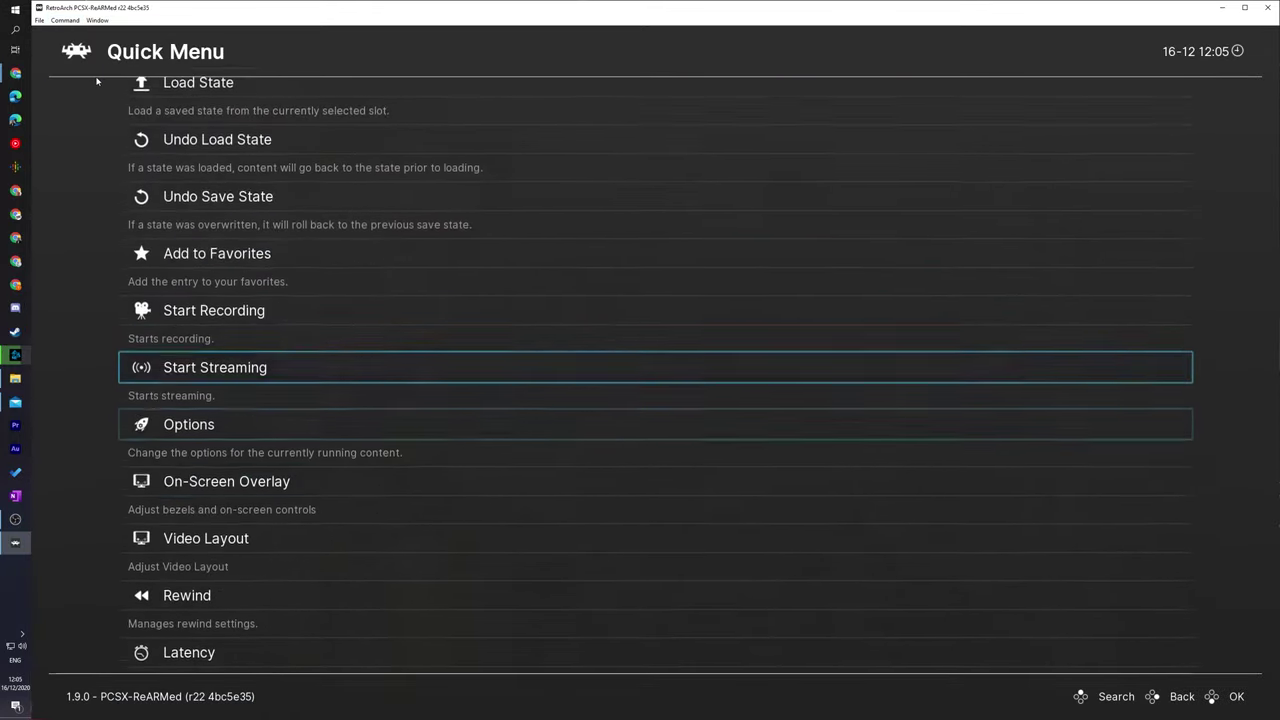
pyautogui.press('Up')
pyautogui.press('Up')
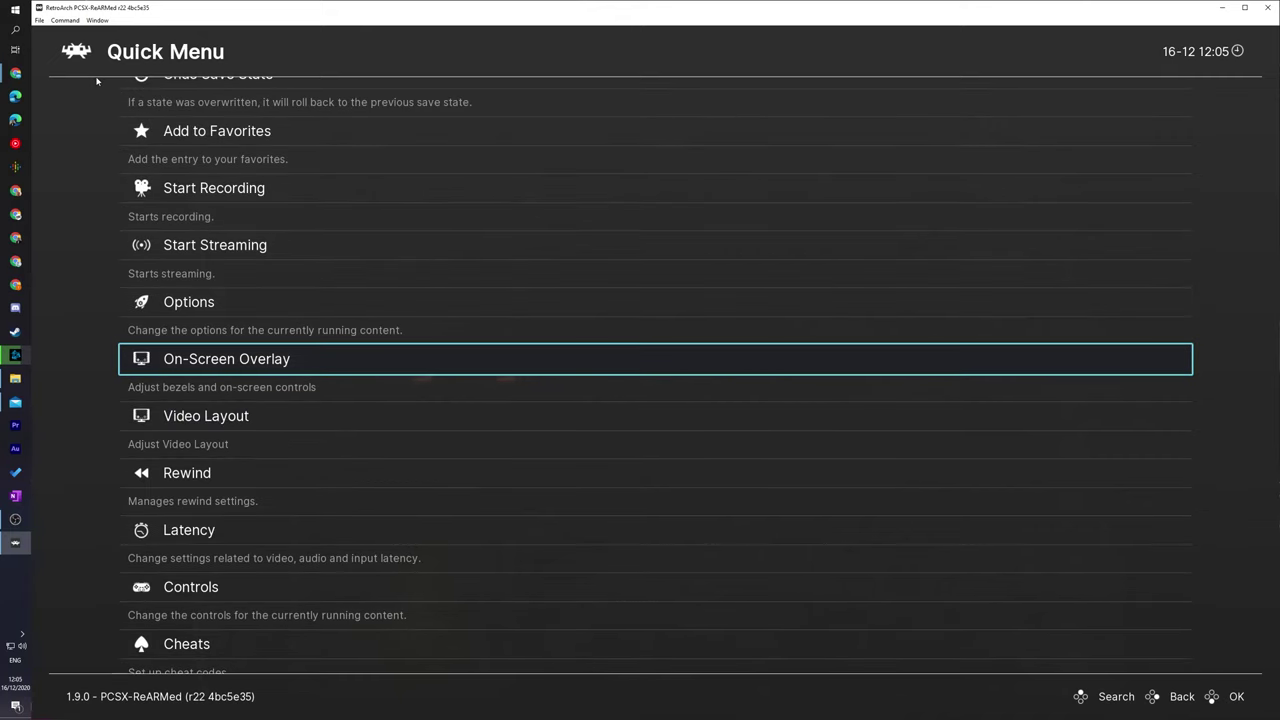
pyautogui.press('Return')
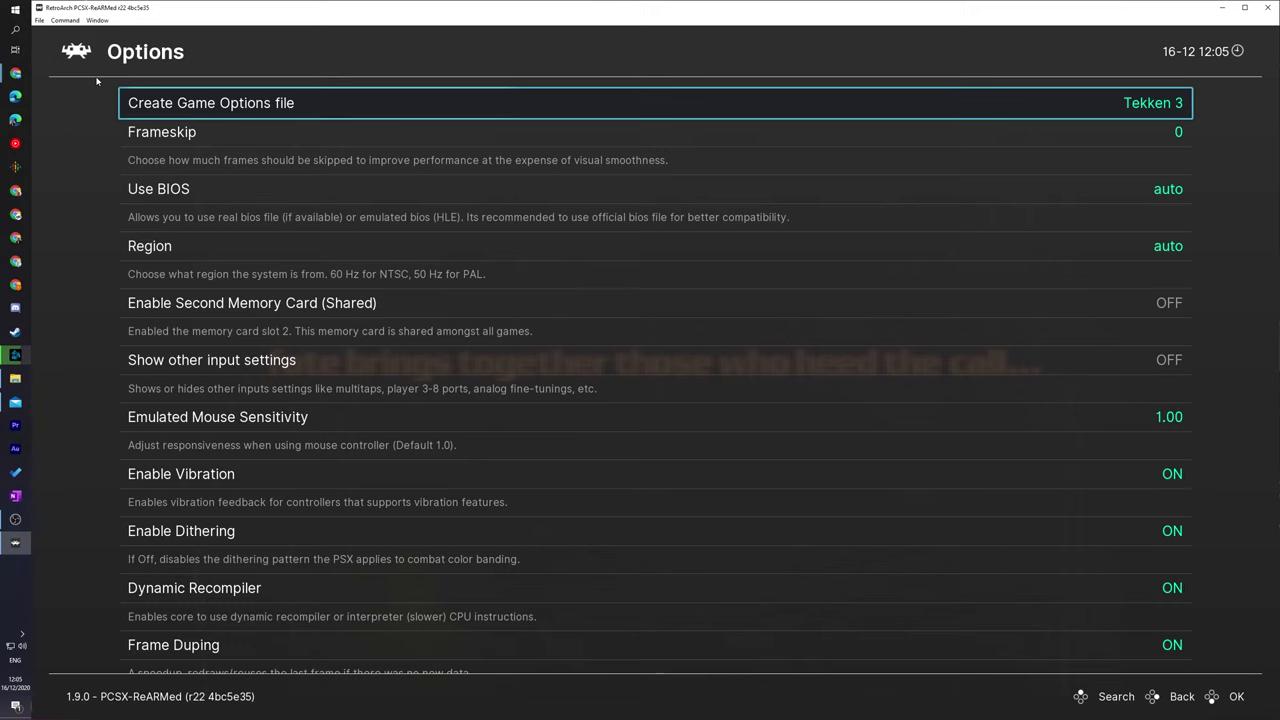
pyautogui.press('Up')
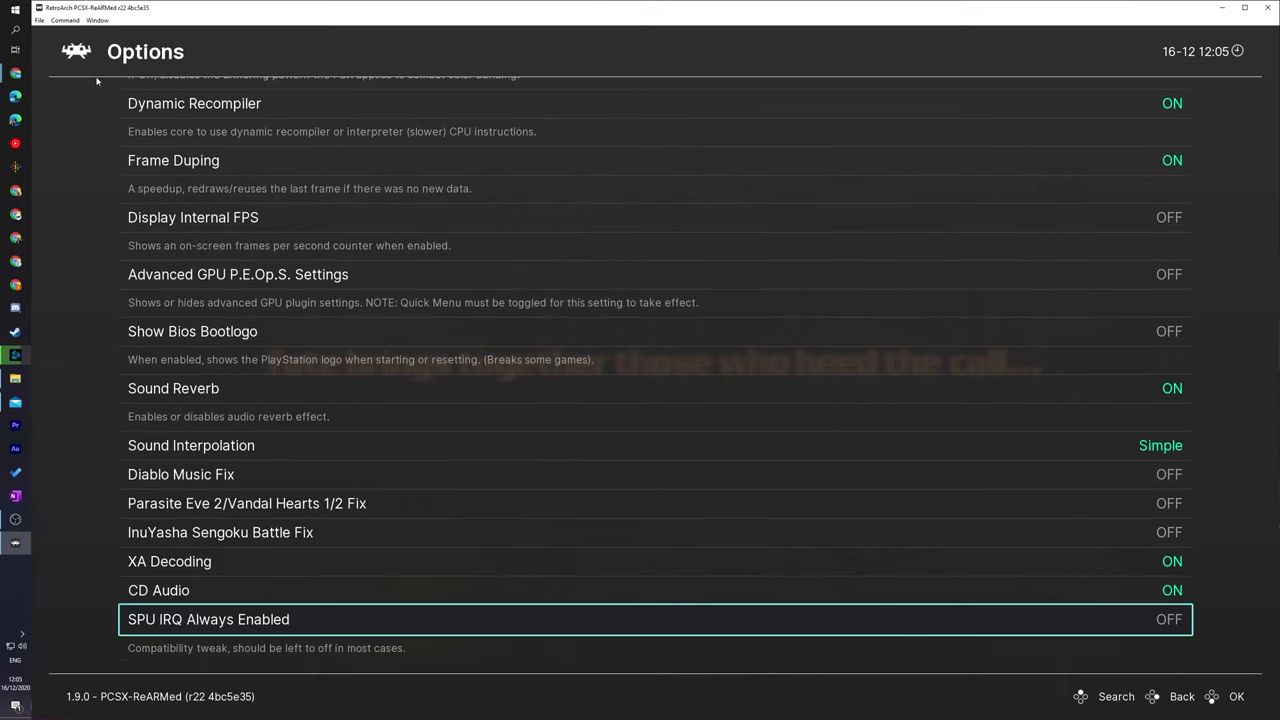
pyautogui.press('Down')
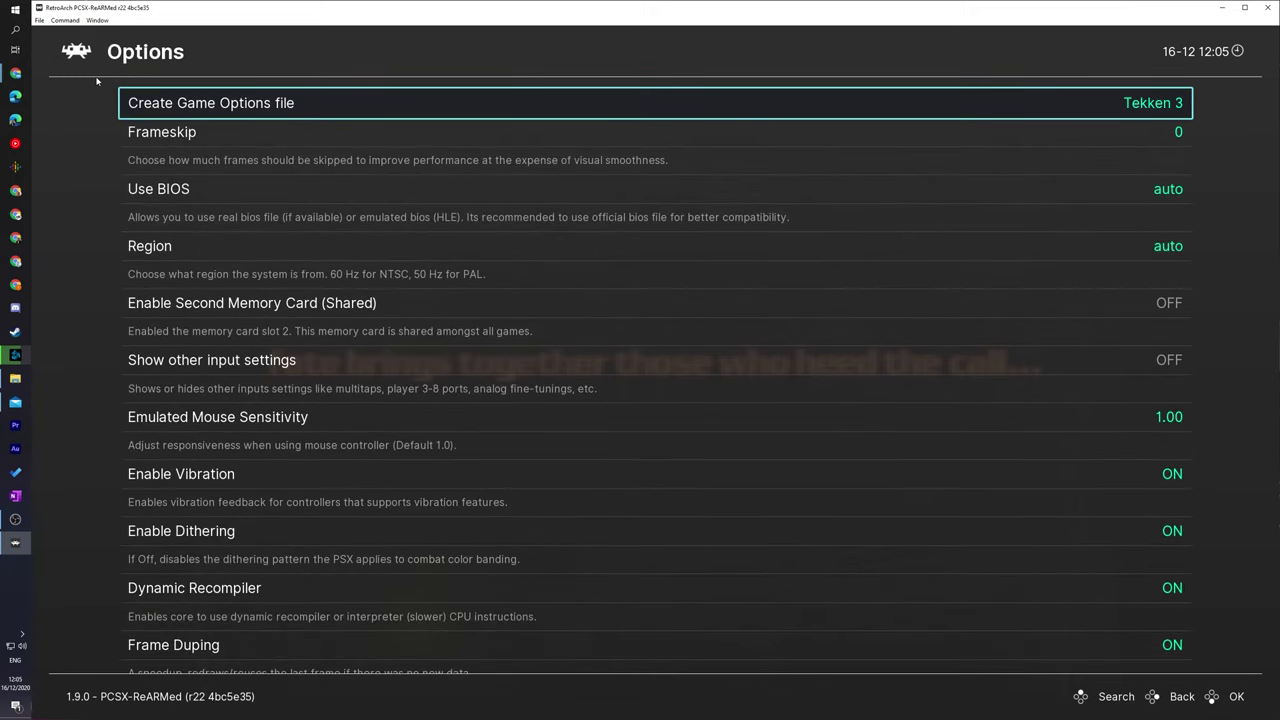
pyautogui.press('BackSpace')
pyautogui.press('BackSpace')
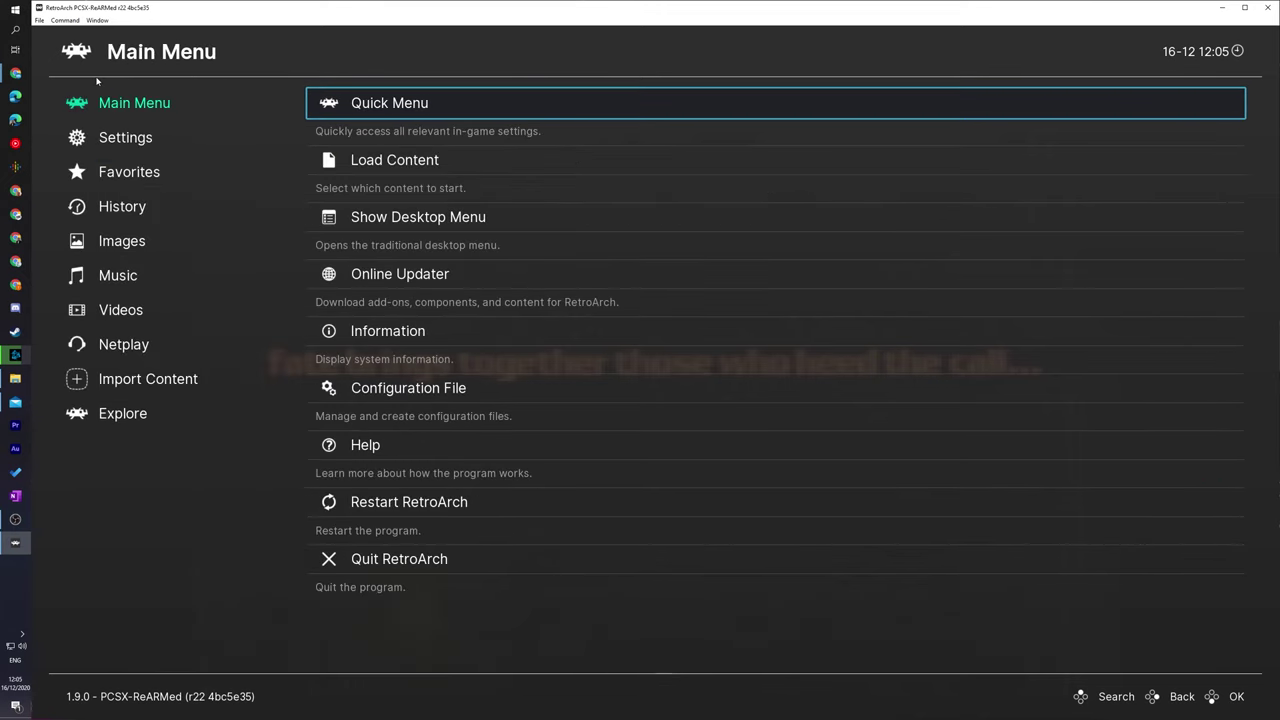
pyautogui.press('Return')
pyautogui.press('Return')
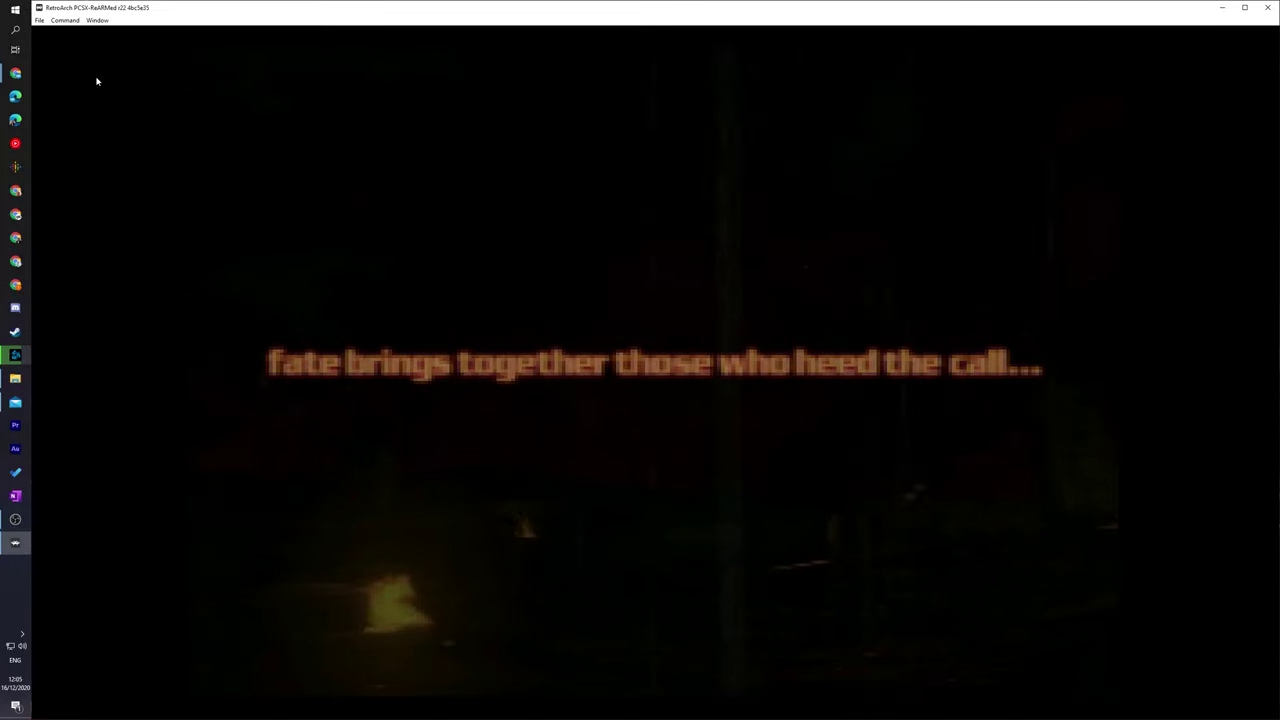